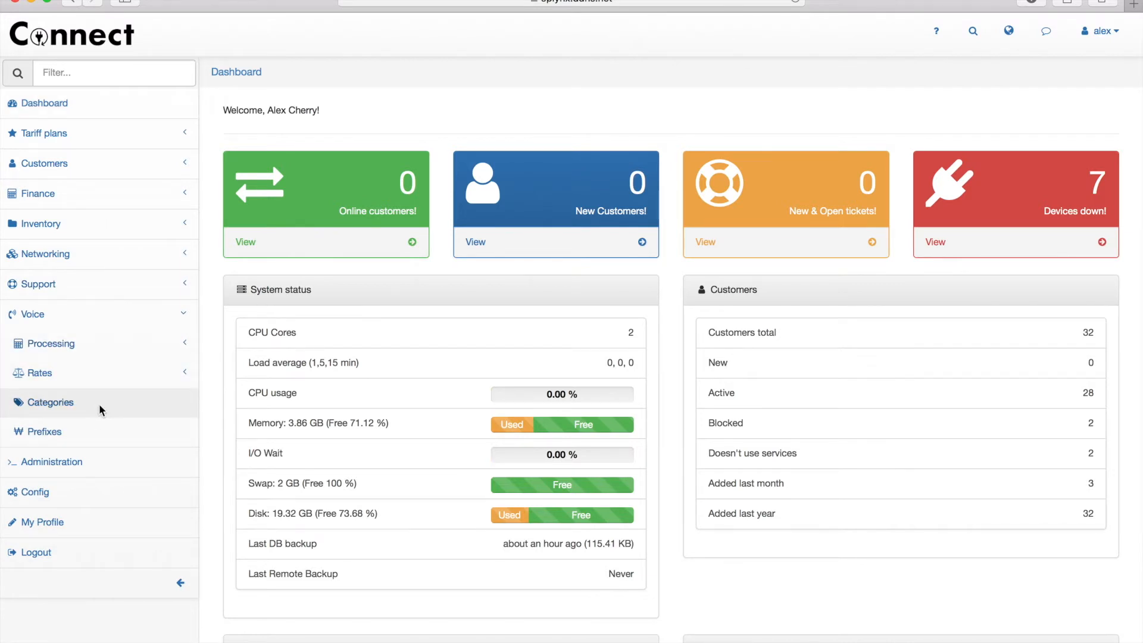
- Open the Mobile_customer customer rate table under Voice rates and copy its 420{!} prefix
left_click(99, 404)
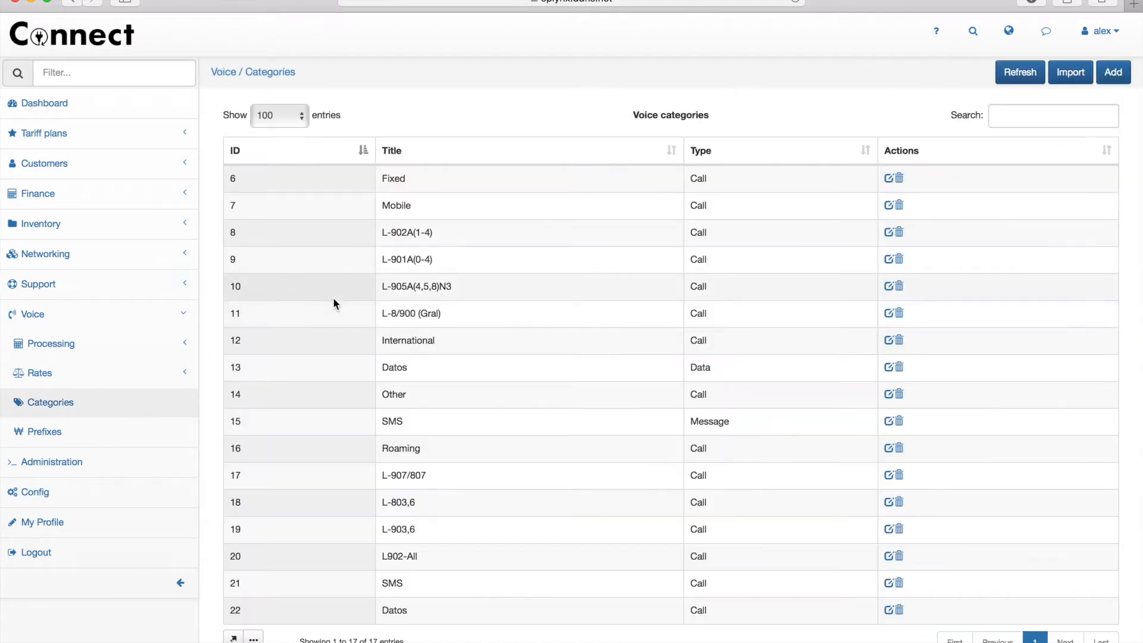
left_click(91, 375)
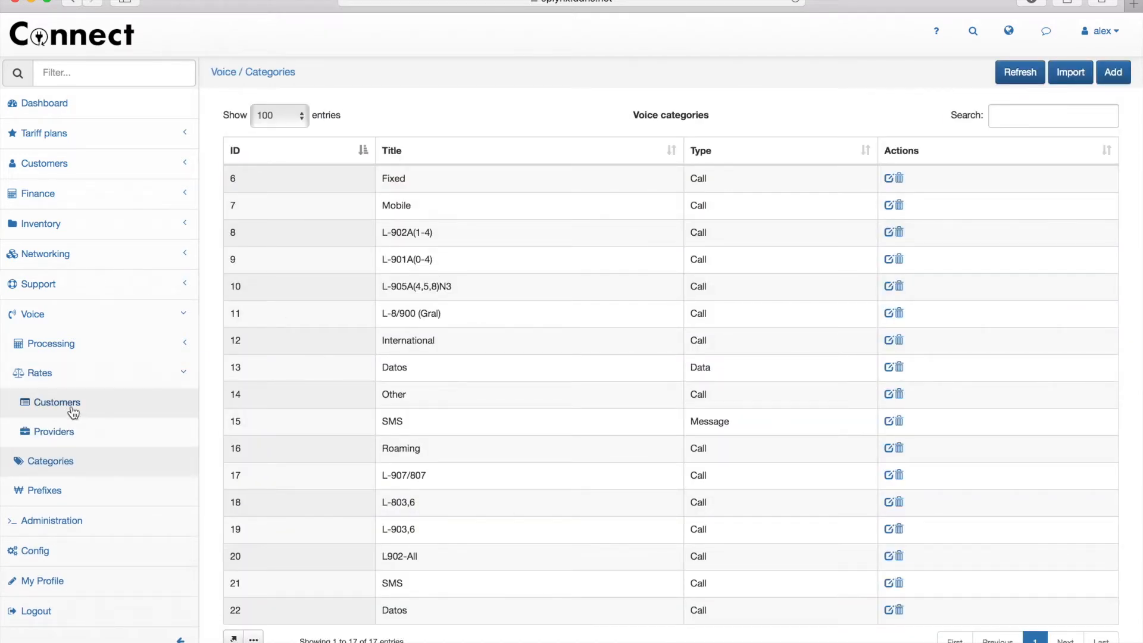
left_click(70, 406)
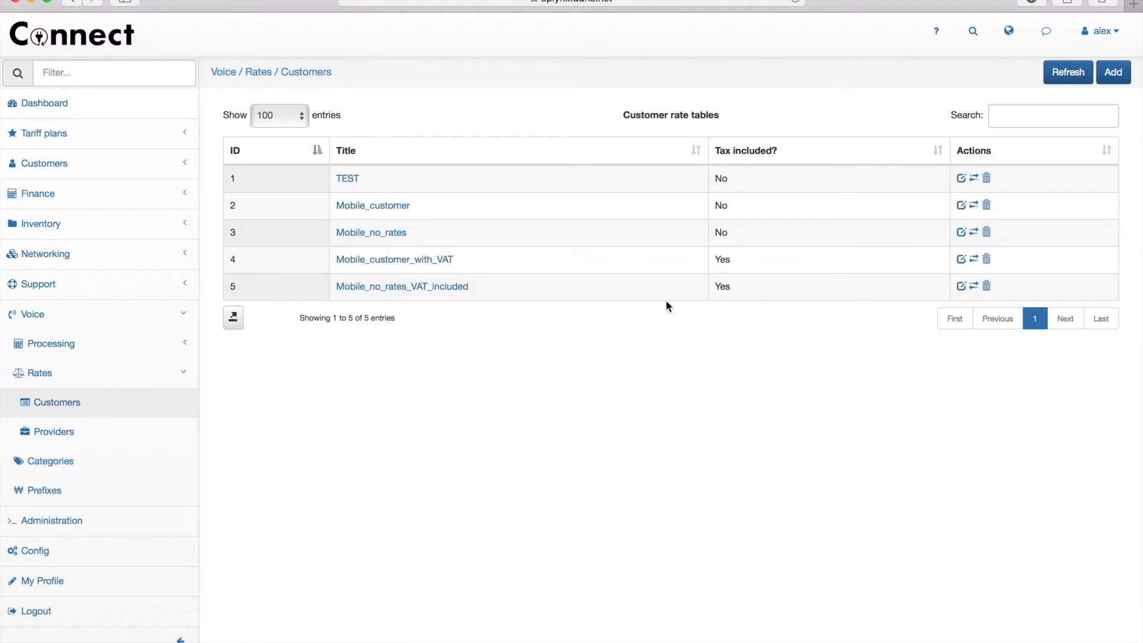
left_click(975, 206)
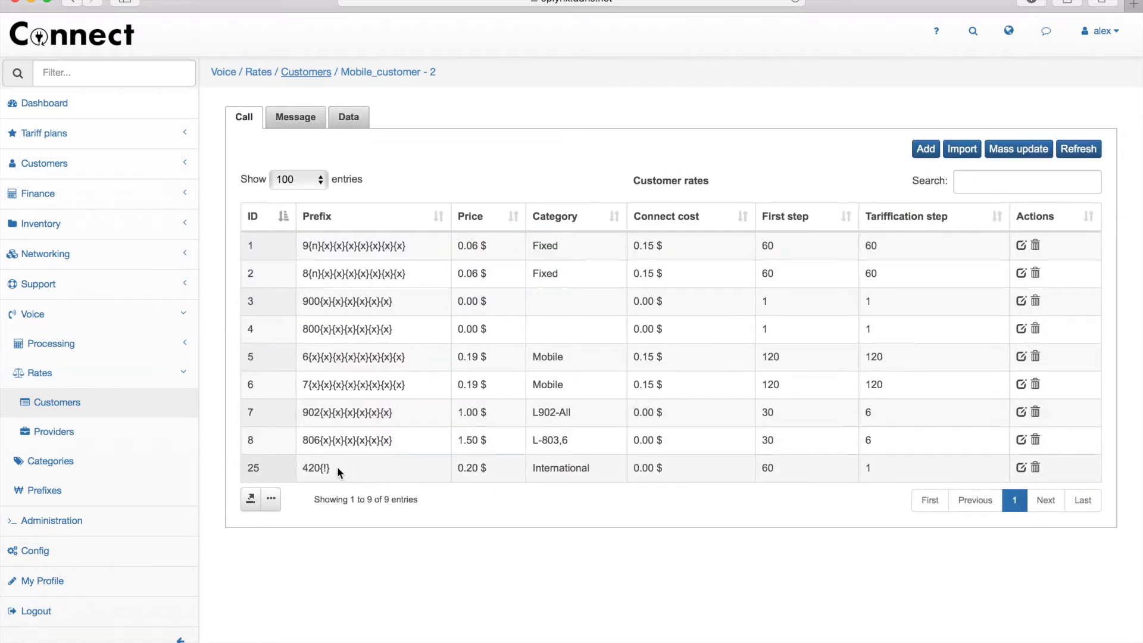
left_click_drag(332, 466, 299, 466)
key("super+c")
- Start a new call rate in the International category
left_click(358, 474)
left_click(925, 149)
left_click(586, 258)
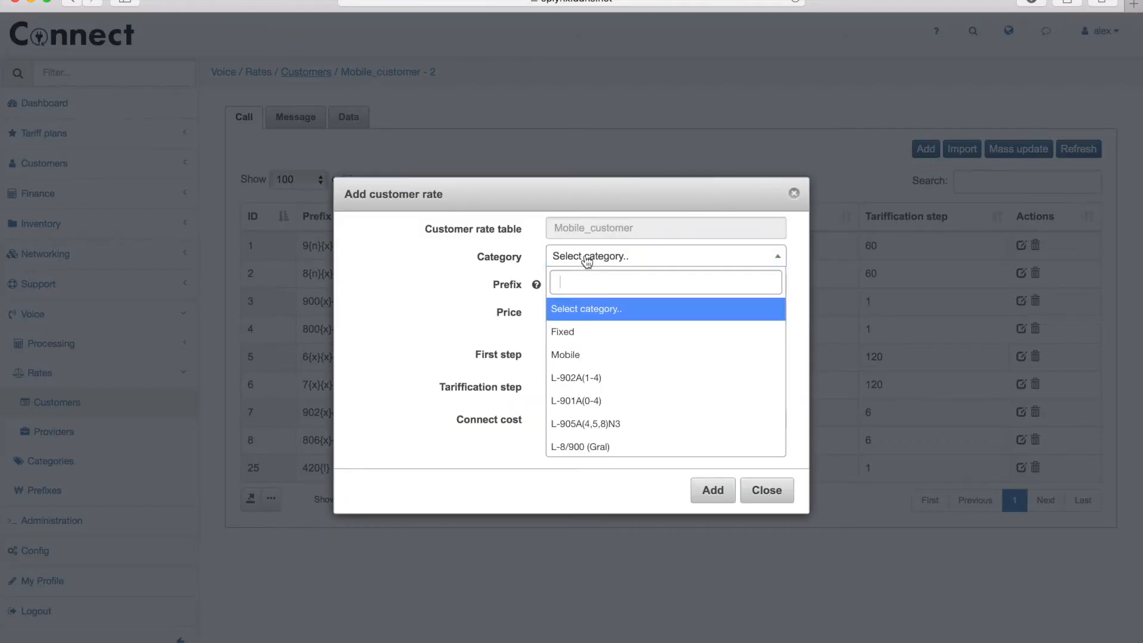
type("inte")
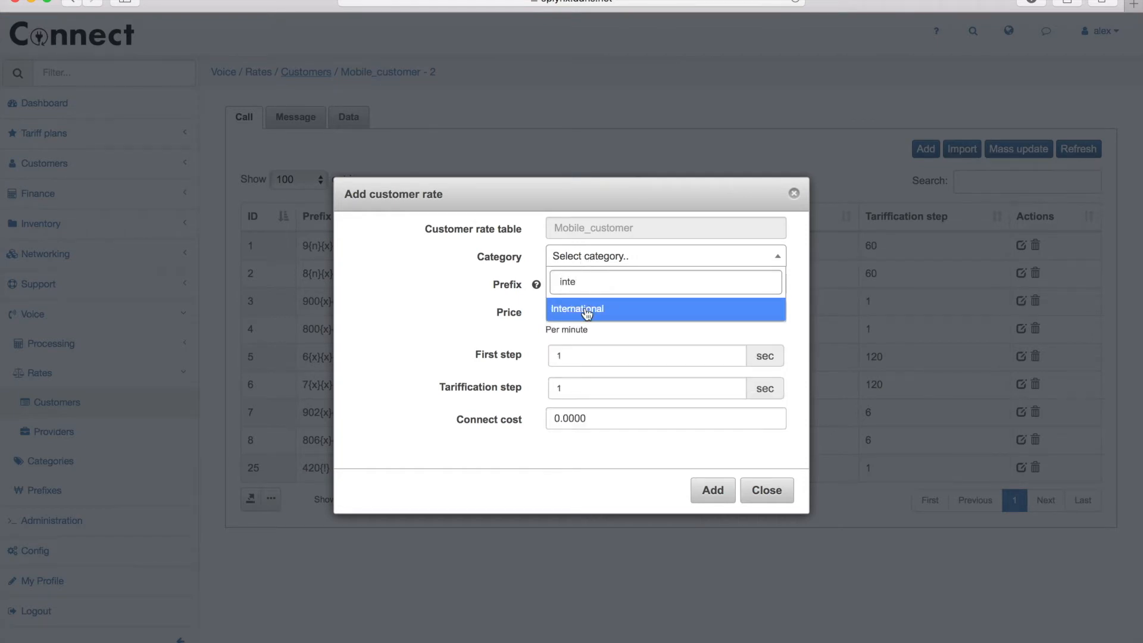
left_click(586, 309)
- Give the rate prefix 447{!} and price 0.30 $ per minute, then save it
left_click(572, 285)
key("super+v")
left_click(564, 285)
key("Delete")
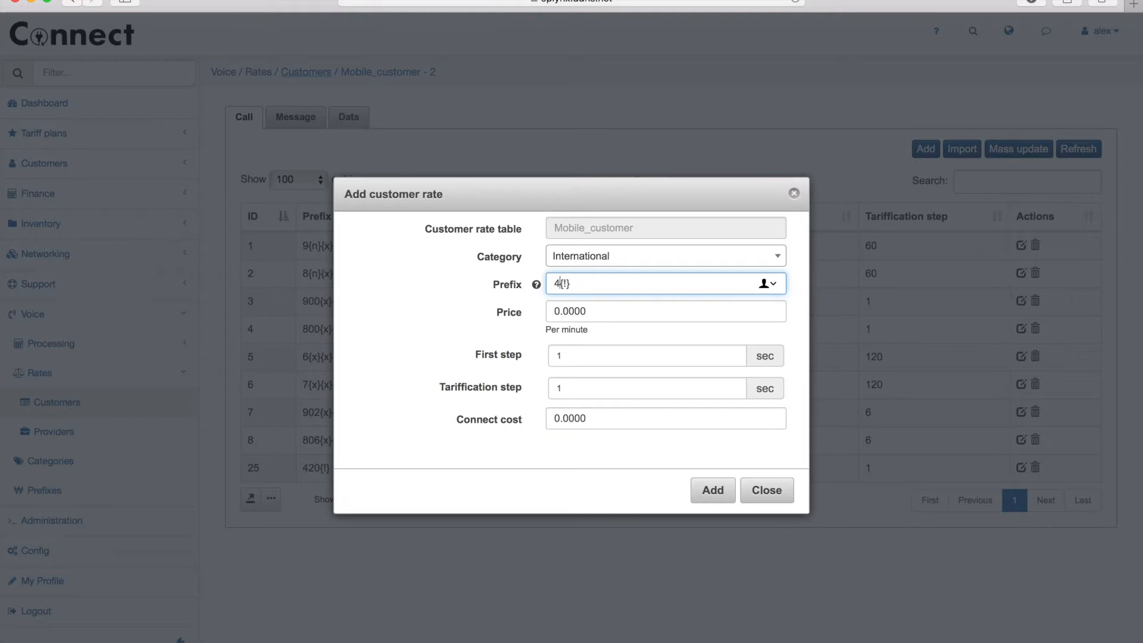
type("7")
left_click(601, 308)
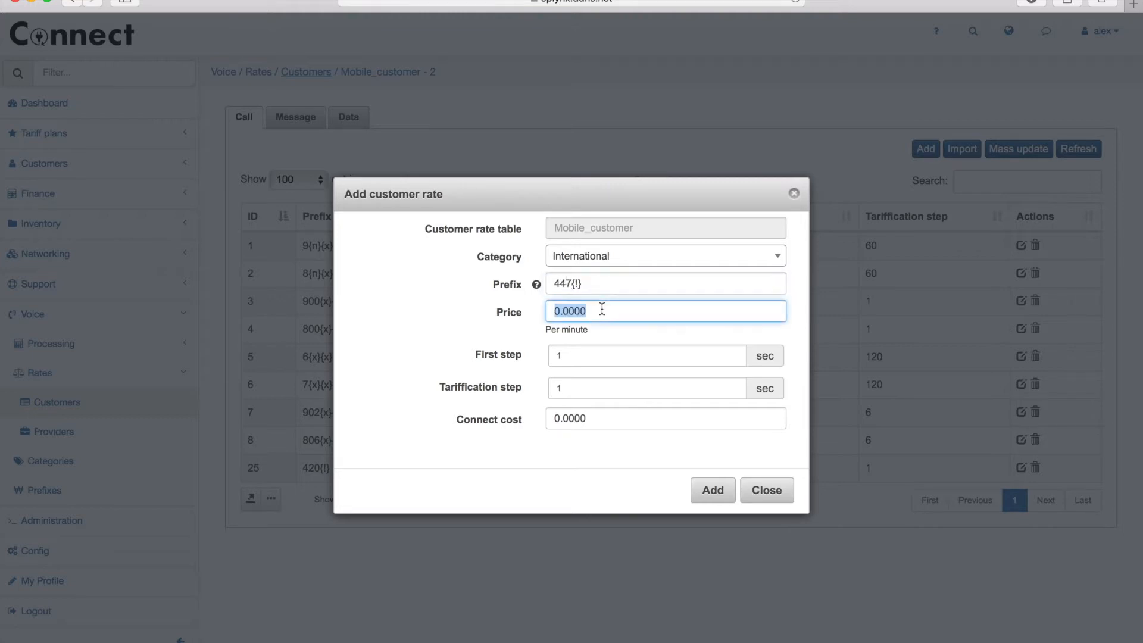
type("0,.")
left_click(502, 324)
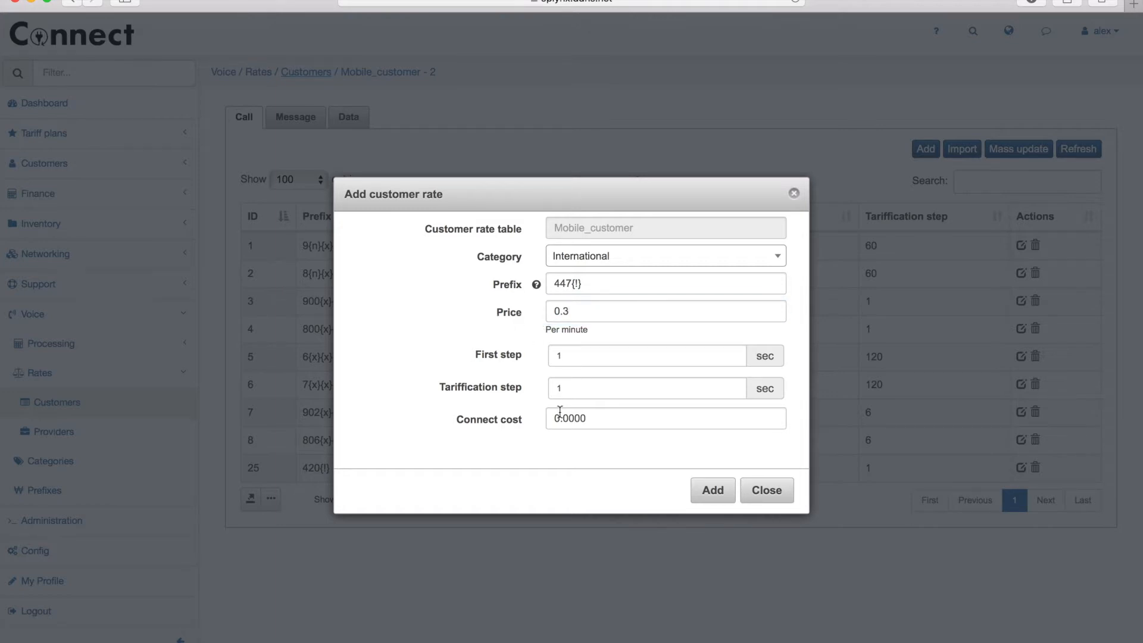
left_click(709, 499)
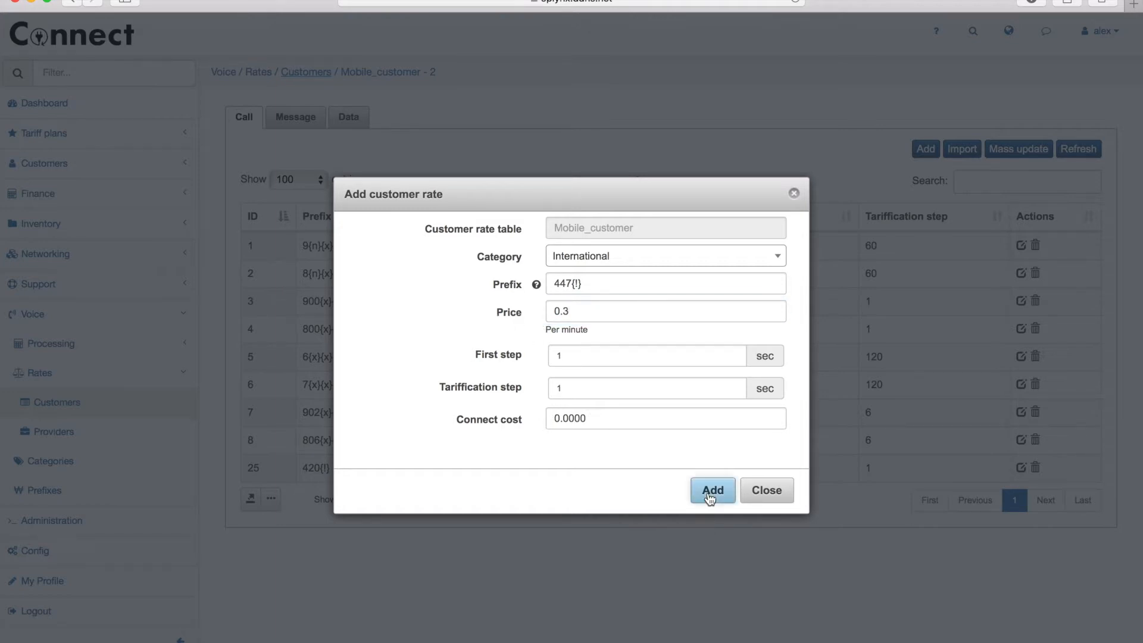
left_click(710, 496)
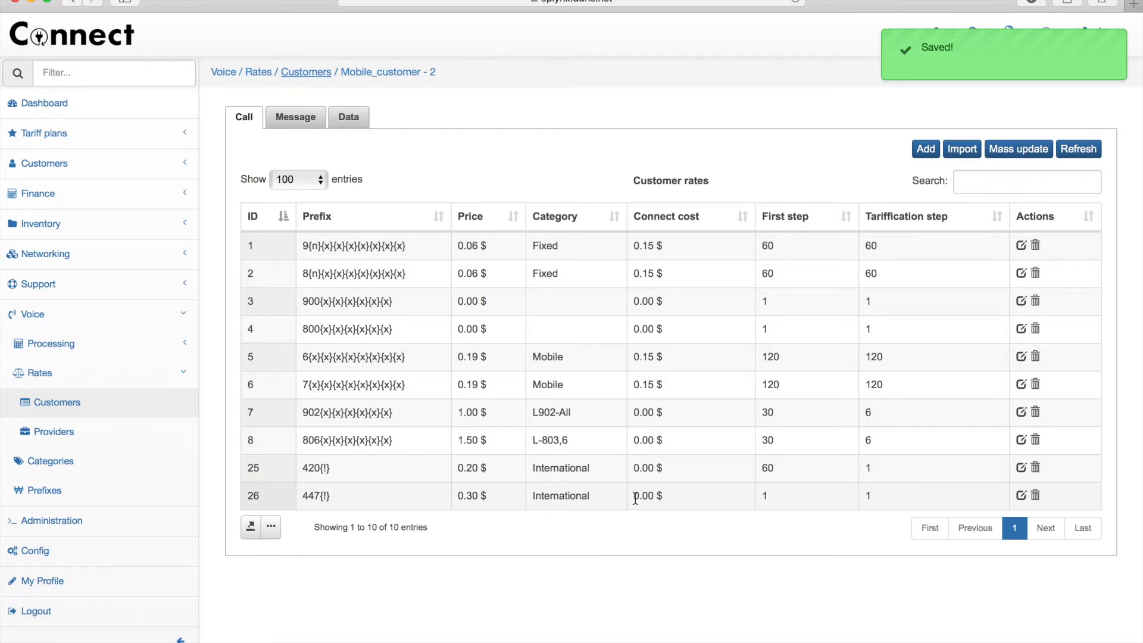
- Check the Message rates, then the Data rates with a single Datos rate at 0.01 $
left_click(303, 119)
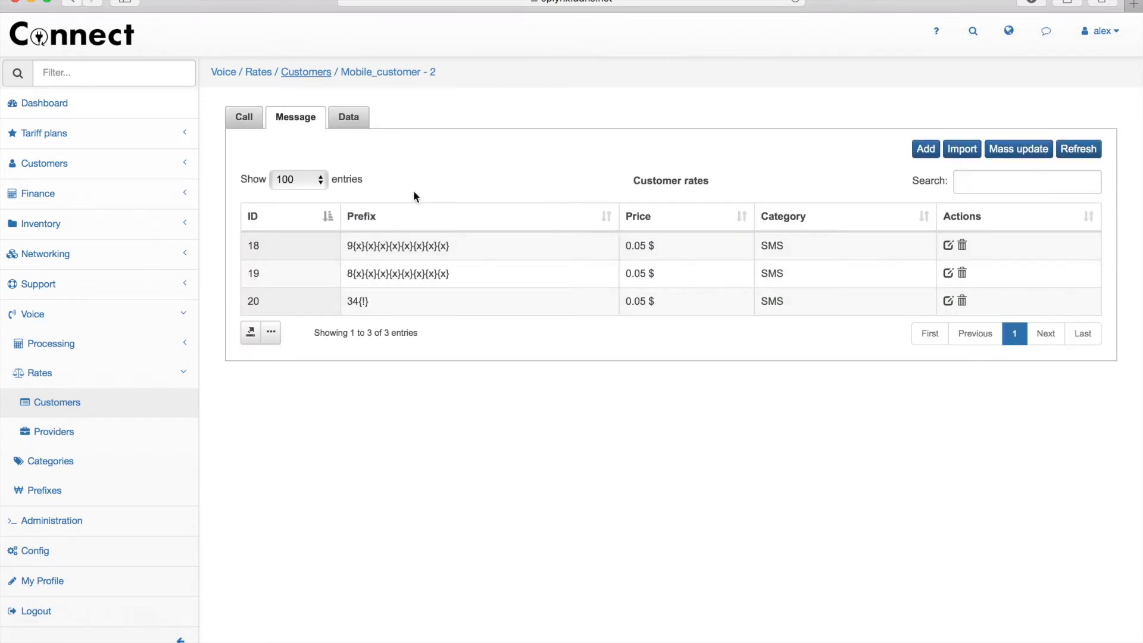
left_click(351, 120)
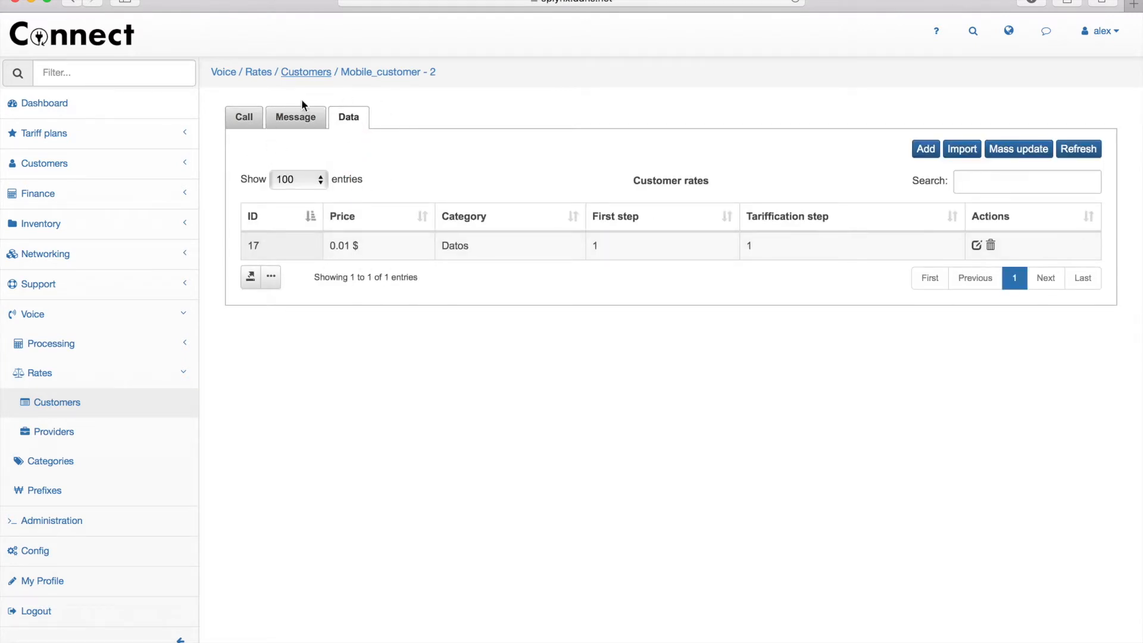
left_click(90, 141)
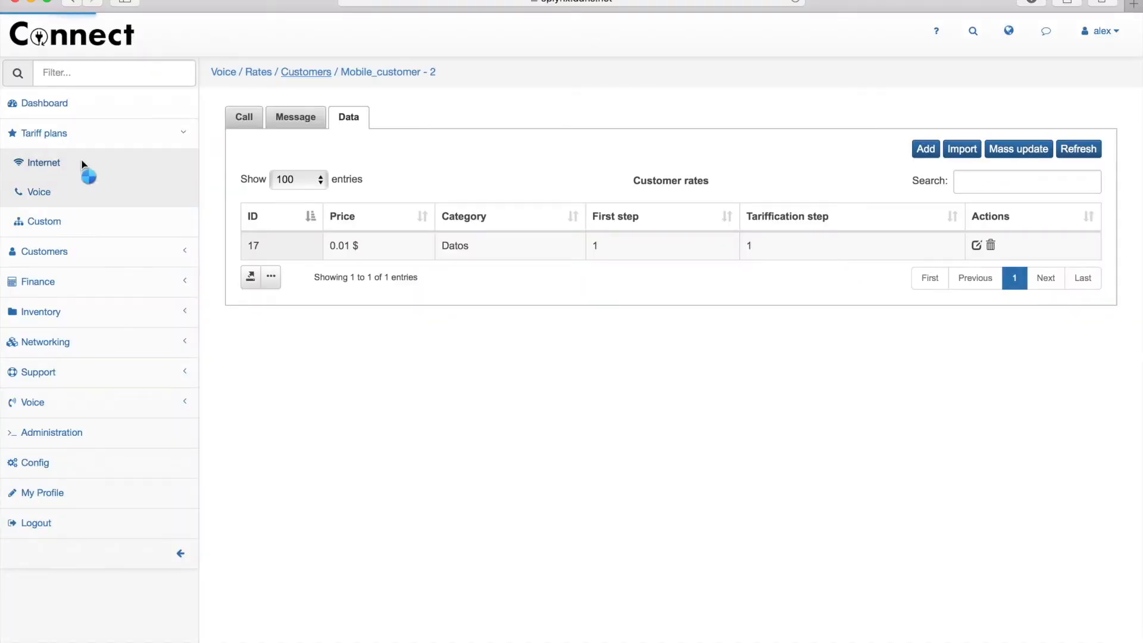
- Show the Voice tariff plans list of eight mobile plans priced 5.00 to 20.00
left_click(78, 192)
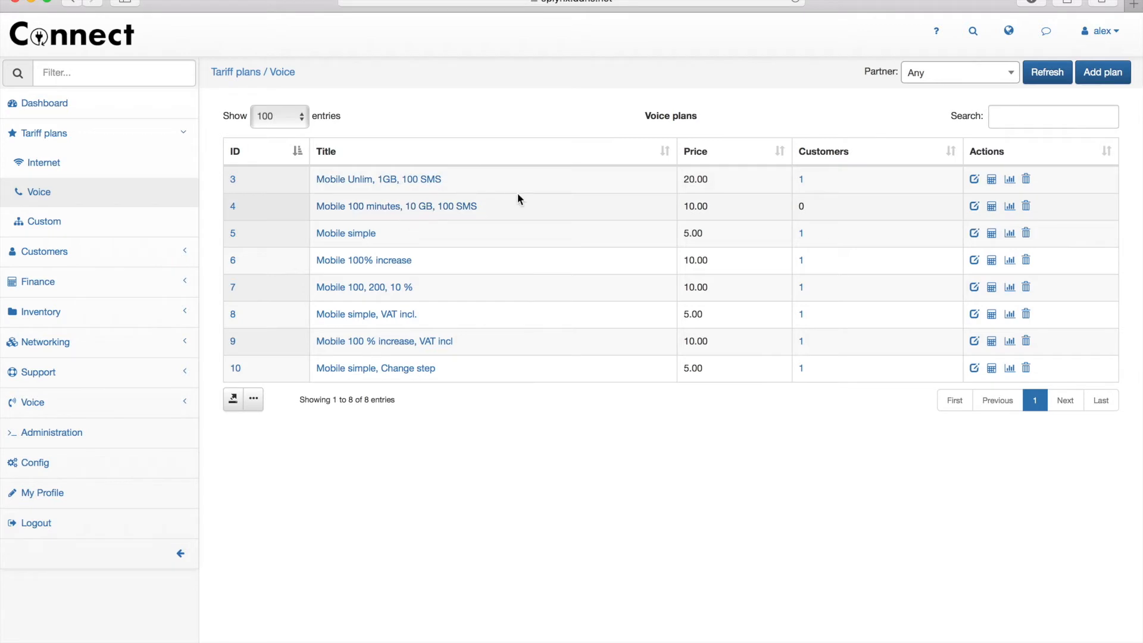
- Save a 10% buy price increase in the Mobile 100 minutes, 10 GB, 100 SMS plan's pricing
left_click(992, 207)
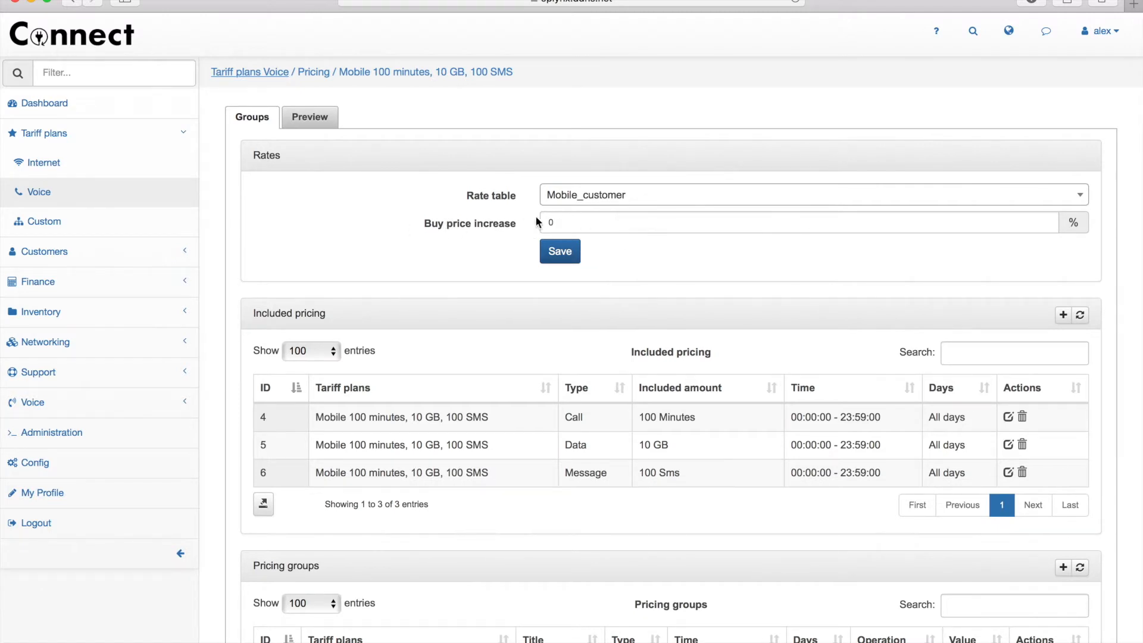
double_click(568, 222)
type("10")
left_click(564, 245)
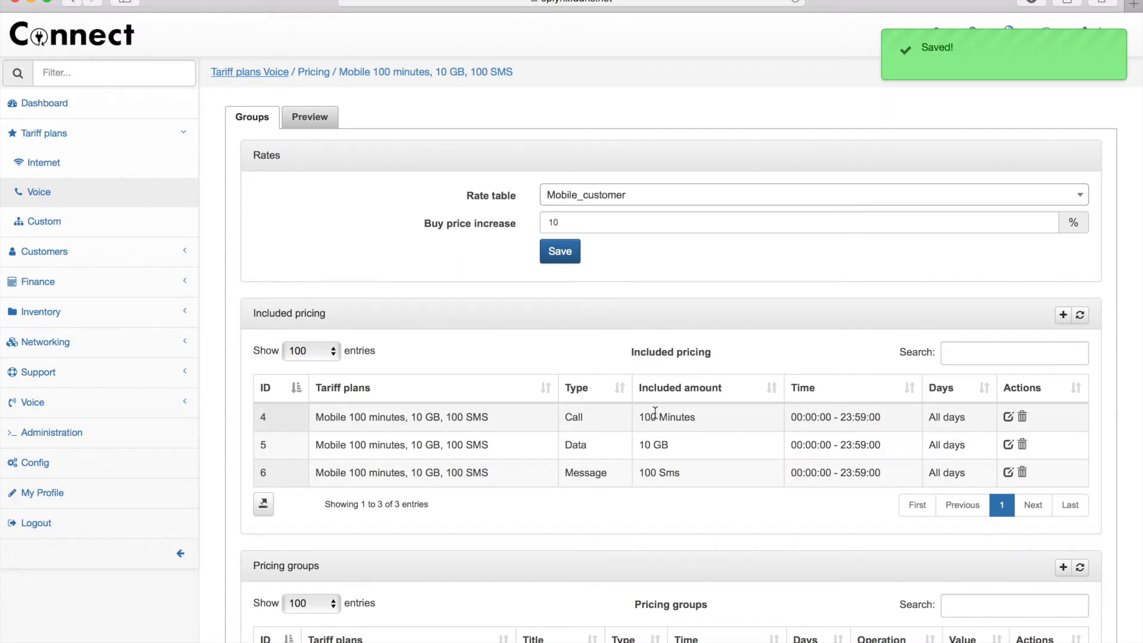
left_click_drag(640, 416, 693, 423)
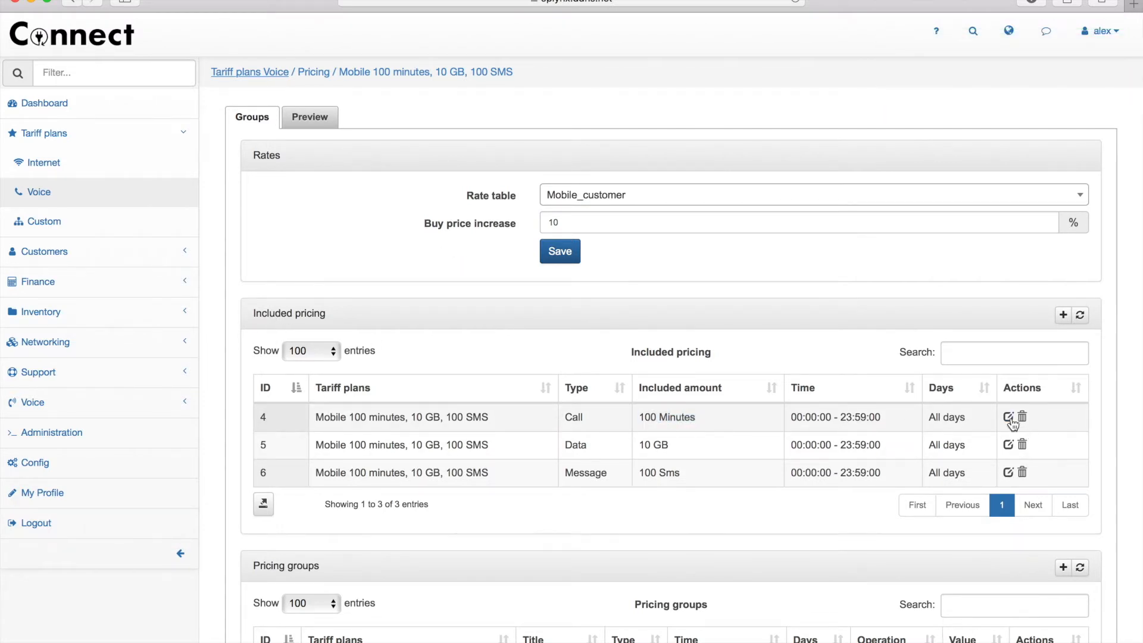
- Review the included-minutes and Establish cost pricing groups unchanged, then bring up the Preview form
left_click(1007, 416)
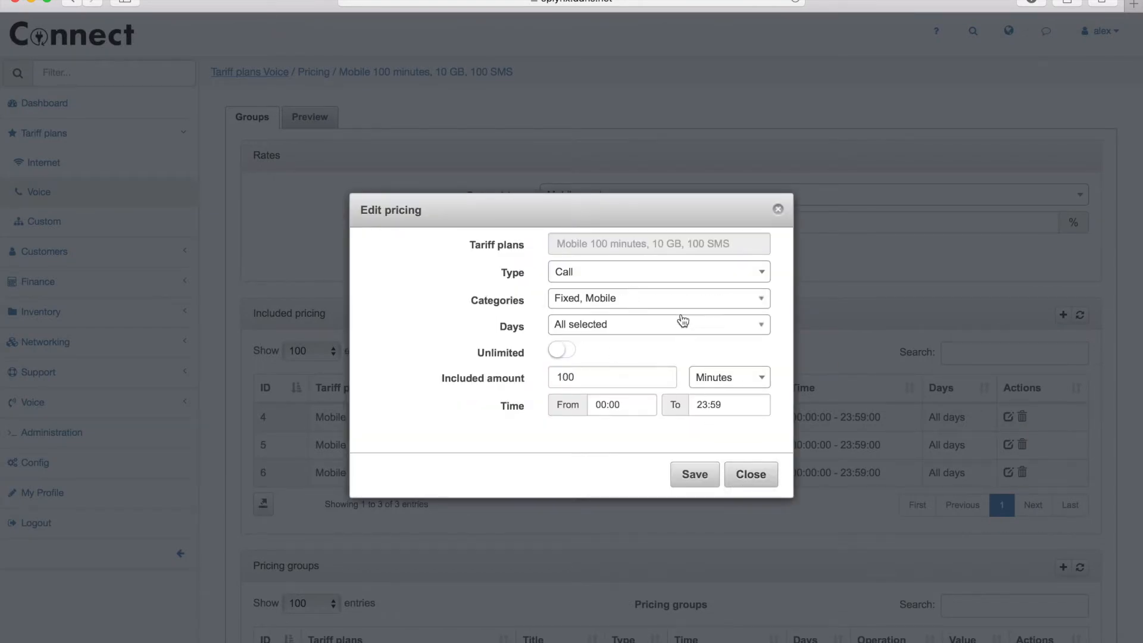
left_click(768, 474)
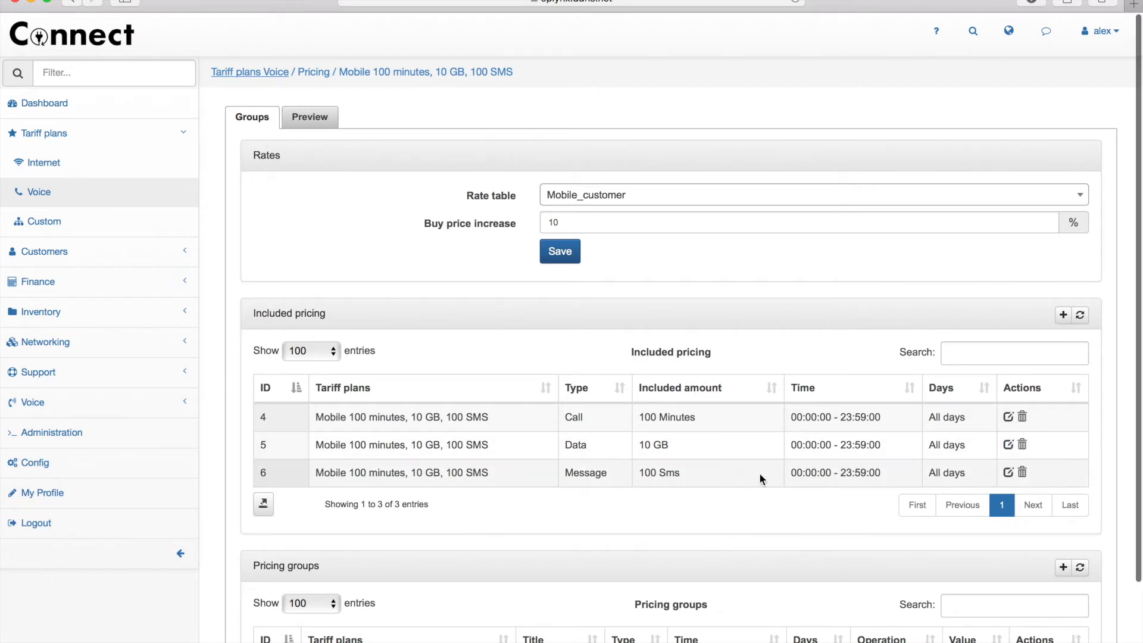
scroll(760, 476, "down", 3)
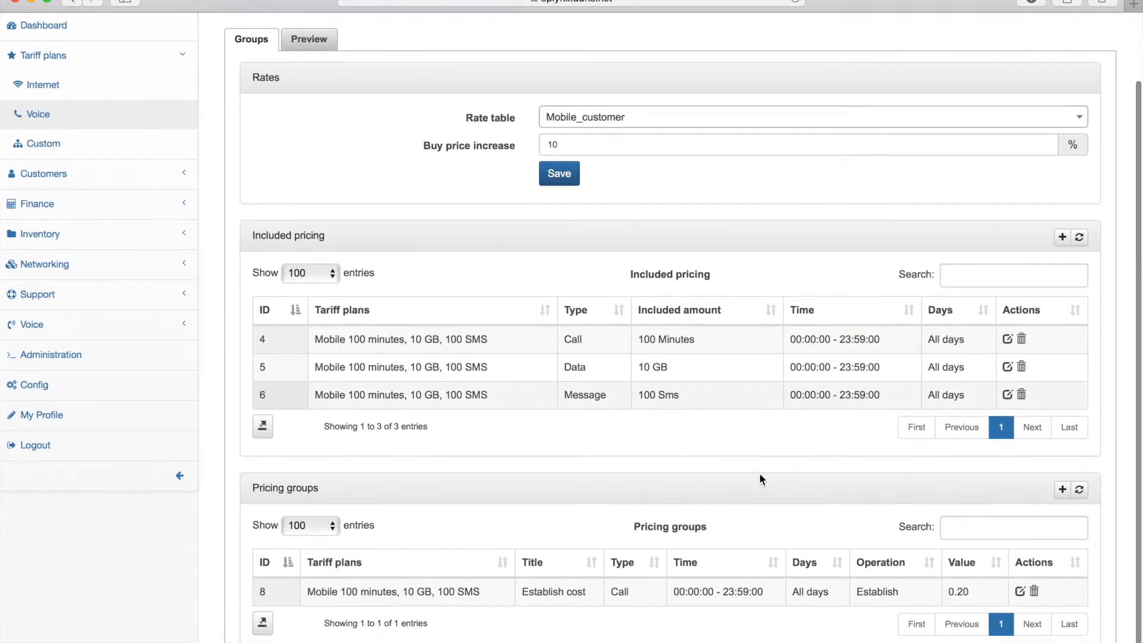
left_click(1020, 591)
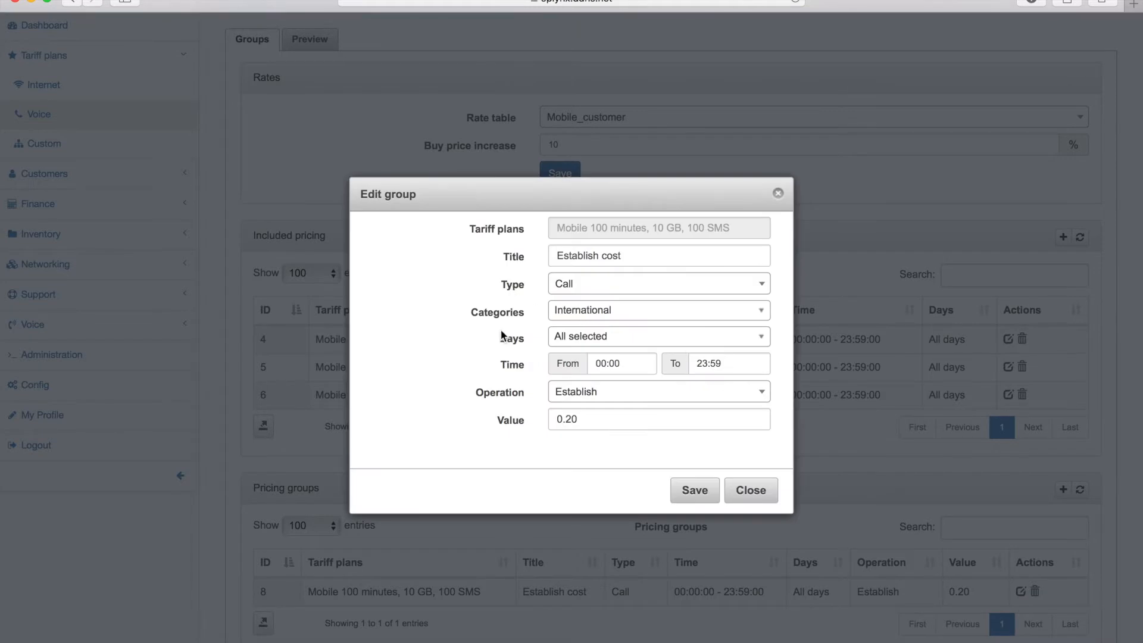
left_click_drag(469, 312, 516, 312)
left_click(551, 312)
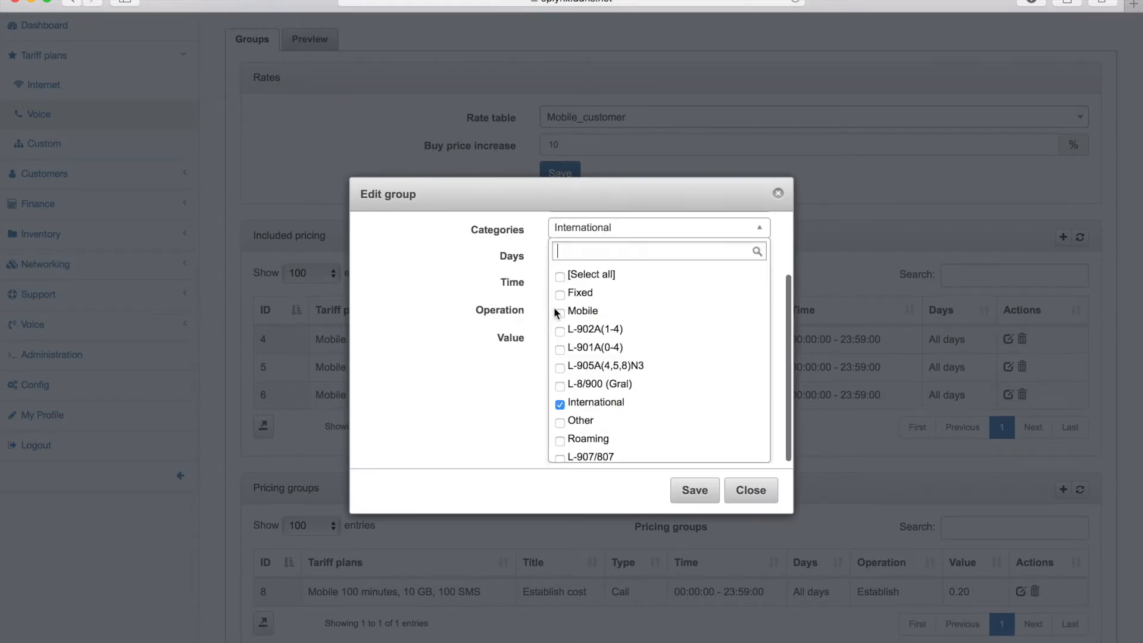
left_click(499, 348)
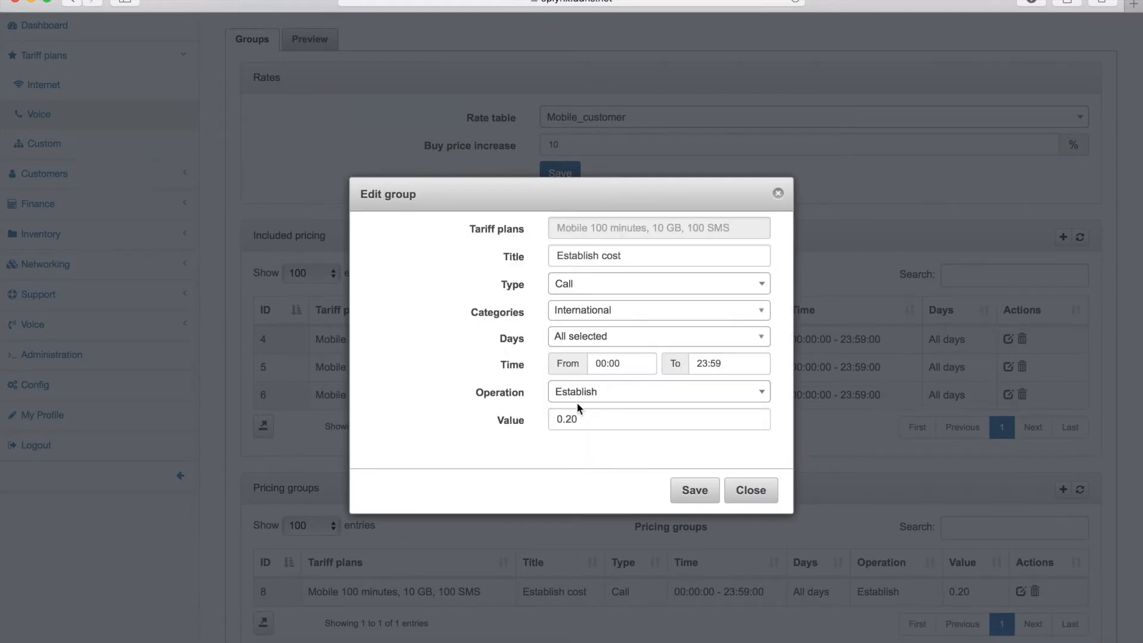
left_click_drag(587, 419, 548, 417)
left_click(502, 422)
left_click(772, 499)
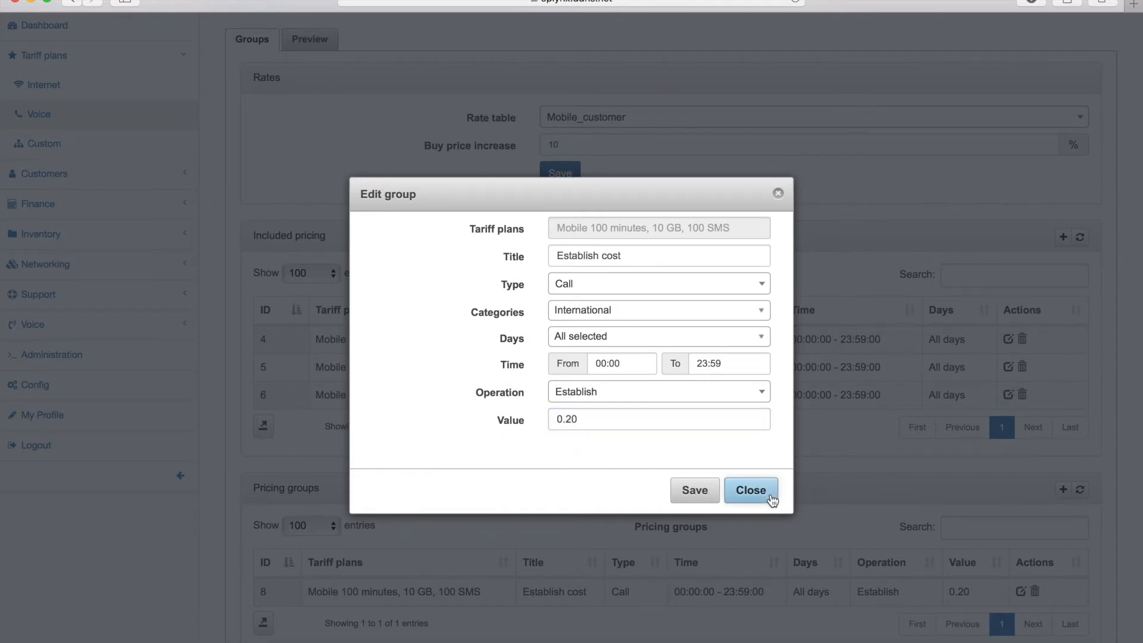
scroll(719, 186, "up", 2)
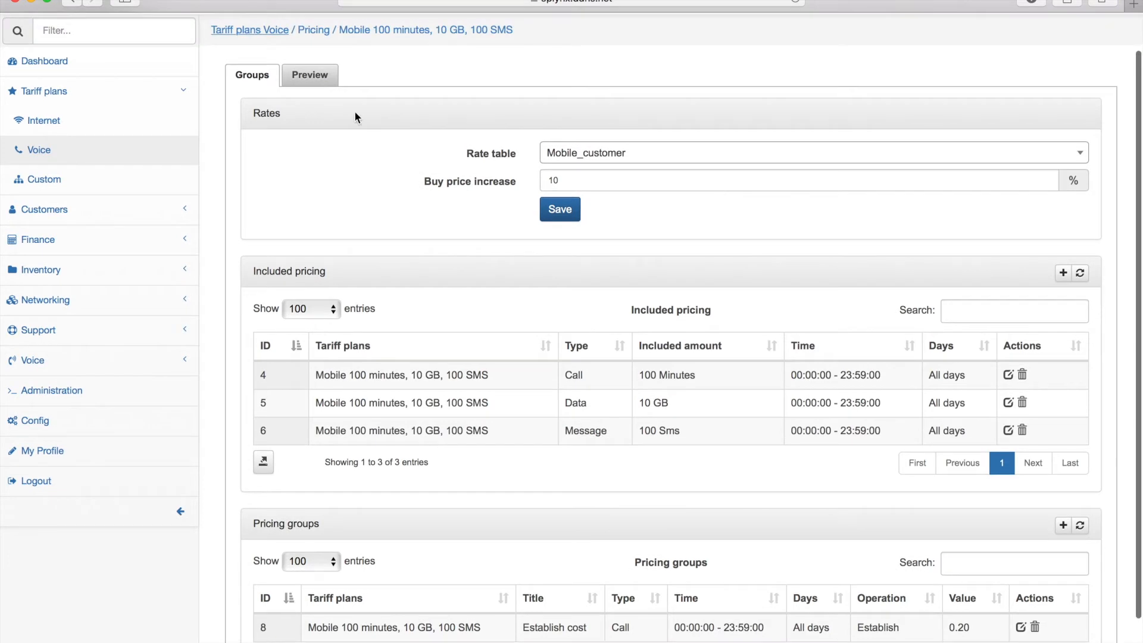
left_click(309, 75)
- Preview a 3000-second Wednesday 02:15 call via Provider_1 to a test phone number
left_click(575, 150)
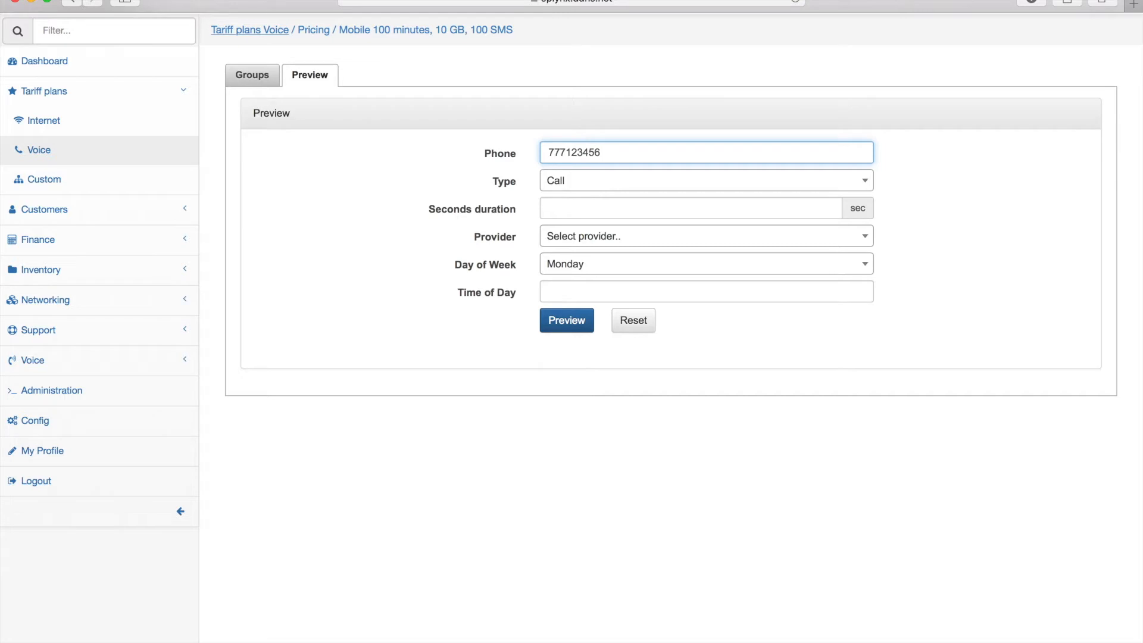
left_click(565, 206)
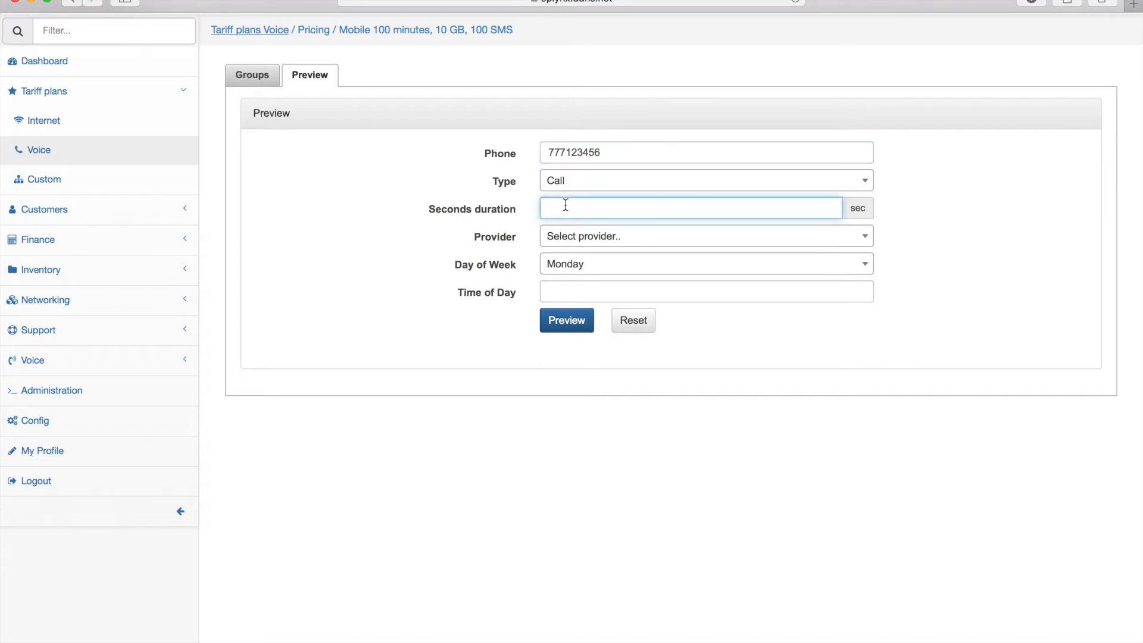
type("3000")
left_click(568, 238)
left_click(576, 311)
left_click(568, 266)
left_click(571, 362)
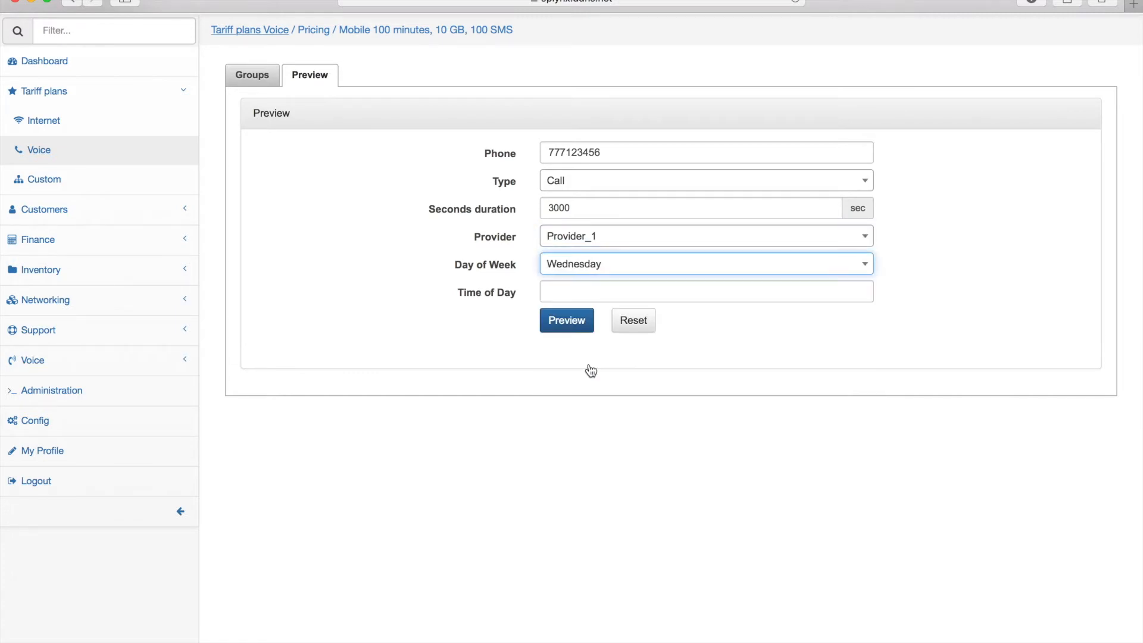
left_click(566, 294)
scroll(585, 389, "down", 5)
scroll(585, 388, "down", 3)
left_click(583, 387)
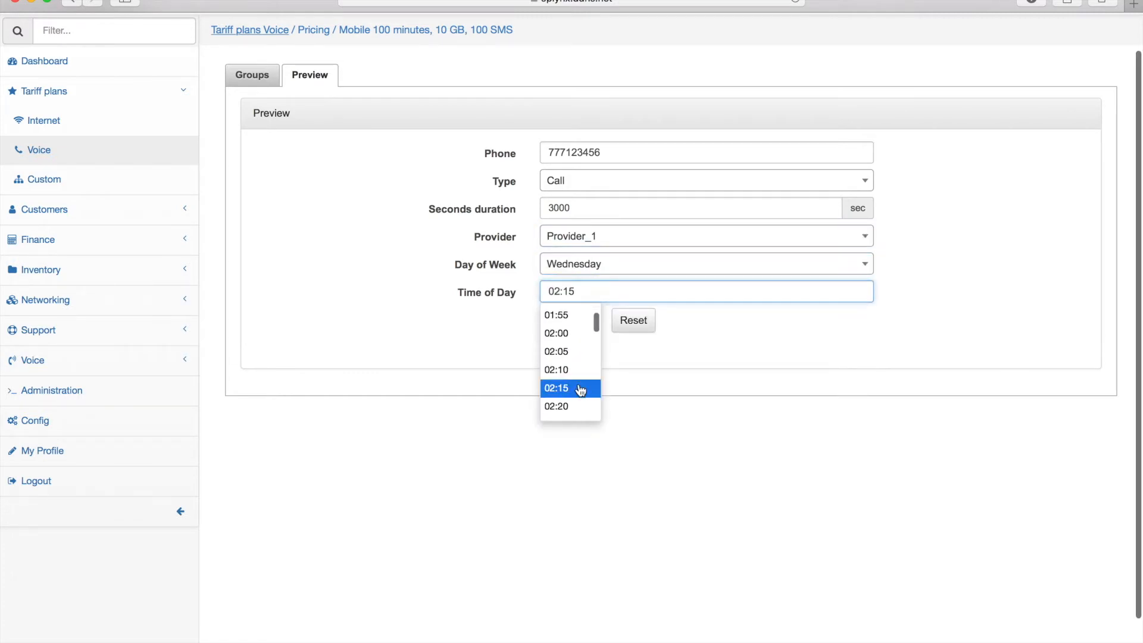
left_click(580, 323)
scroll(405, 304, "down", 2)
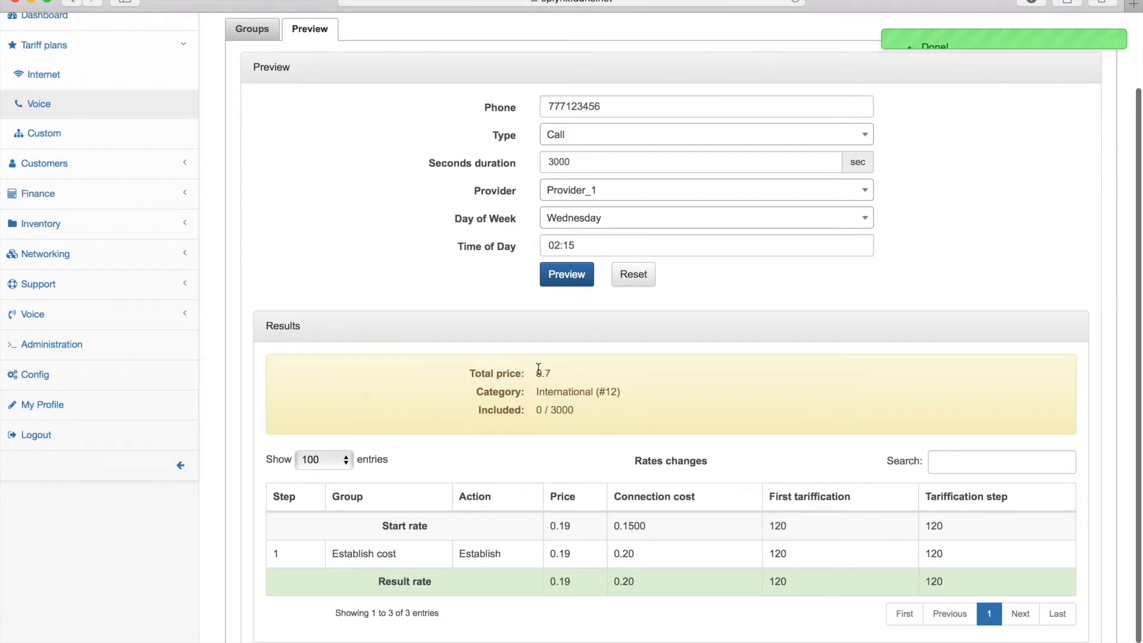
- Re-preview the call using the customer's mobile number, showing 3000 included seconds
left_click_drag(605, 108, 527, 108)
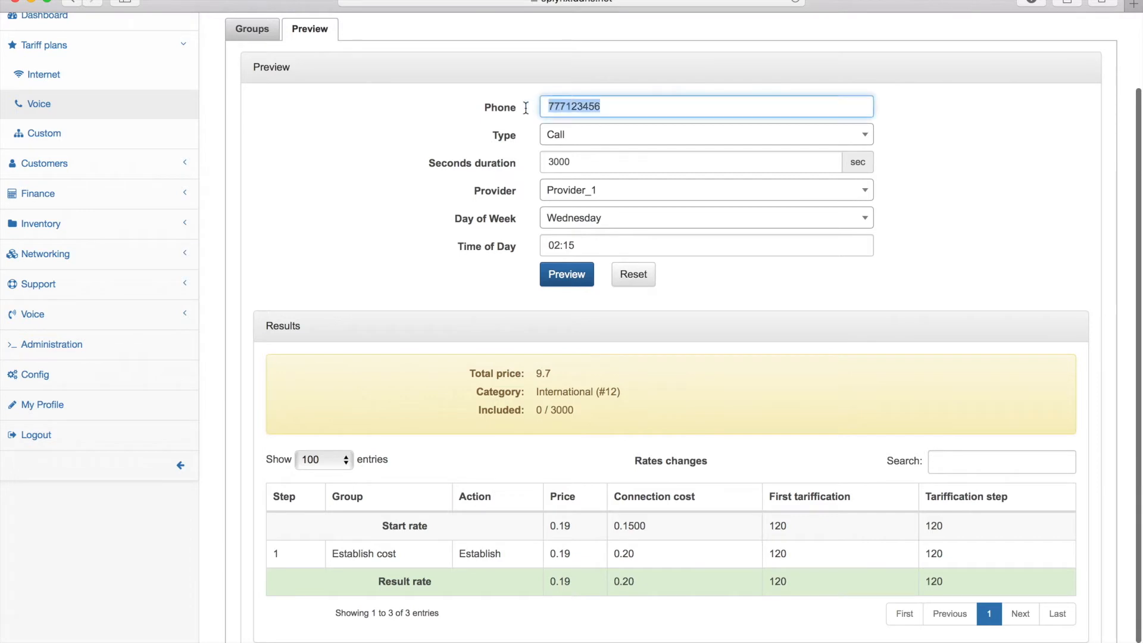
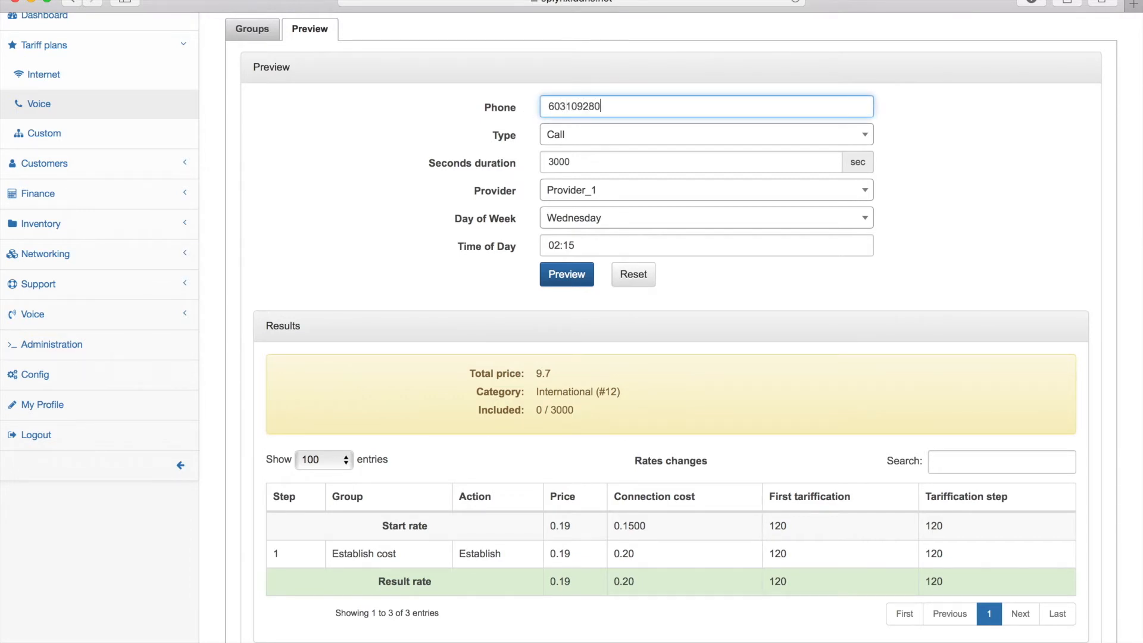
left_click(567, 274)
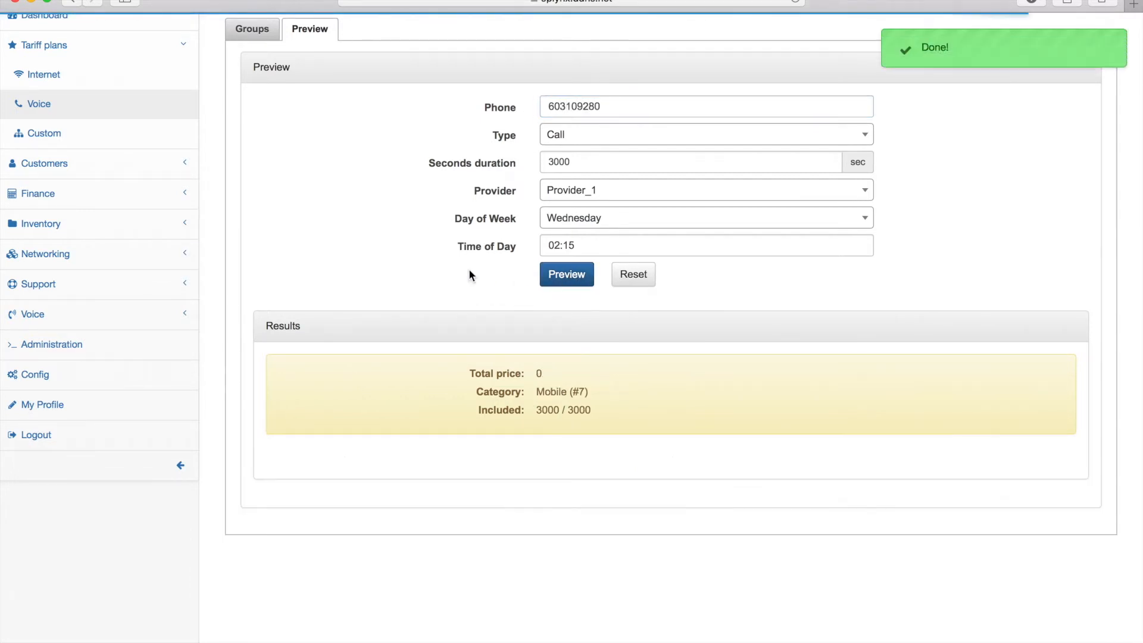
double_click(548, 412)
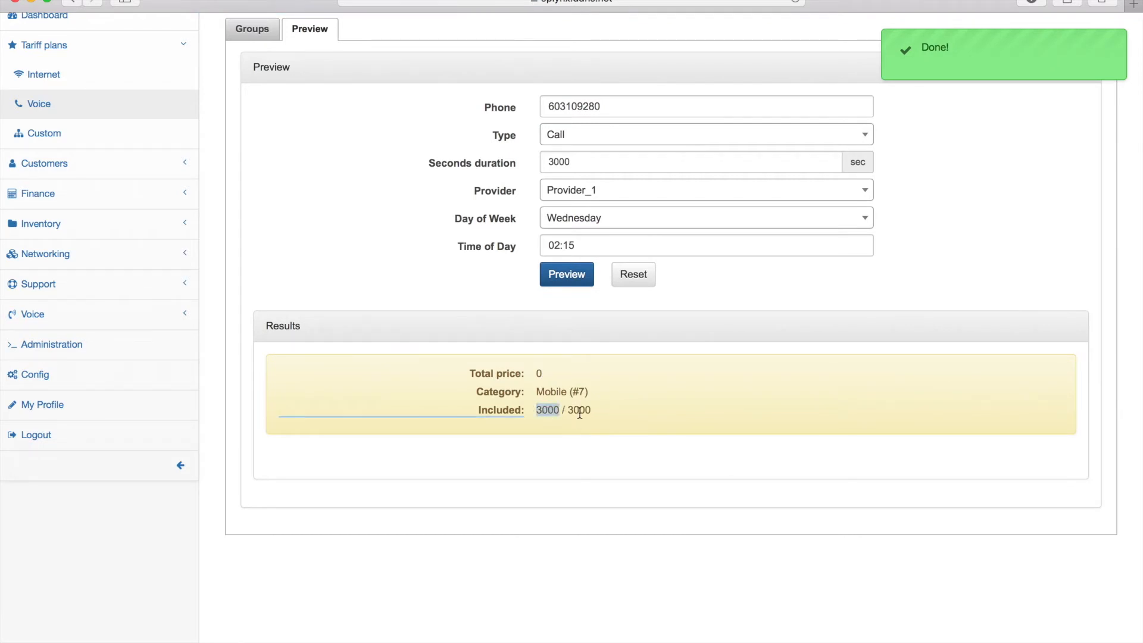
scroll(530, 384, "up", 2)
- Preview a 7000-second call (3.57, 6000/7000 included), then enter an international test number
left_click_drag(372, 49, 432, 49)
left_click(433, 49)
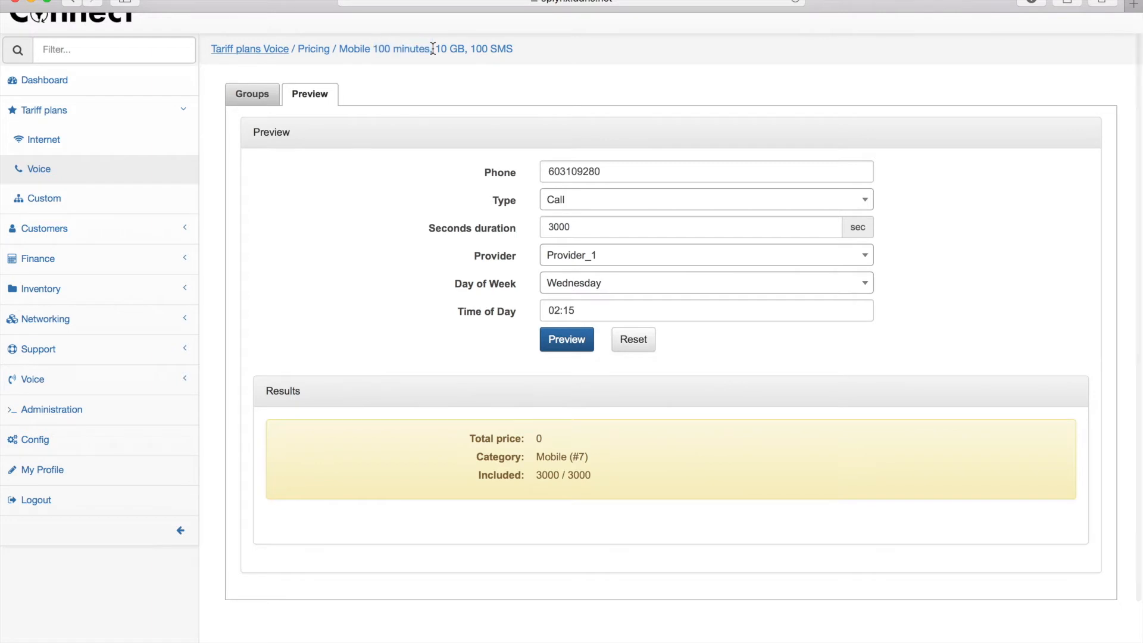
double_click(575, 219)
type("7")
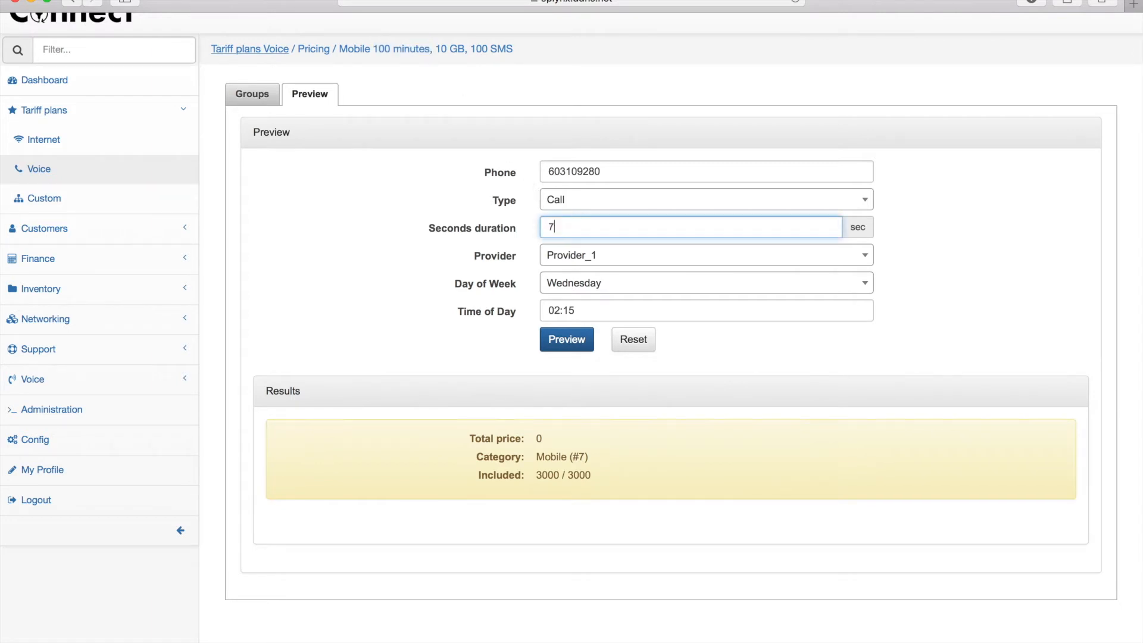
left_click(503, 219)
left_click(575, 338)
scroll(419, 329, "down", 3)
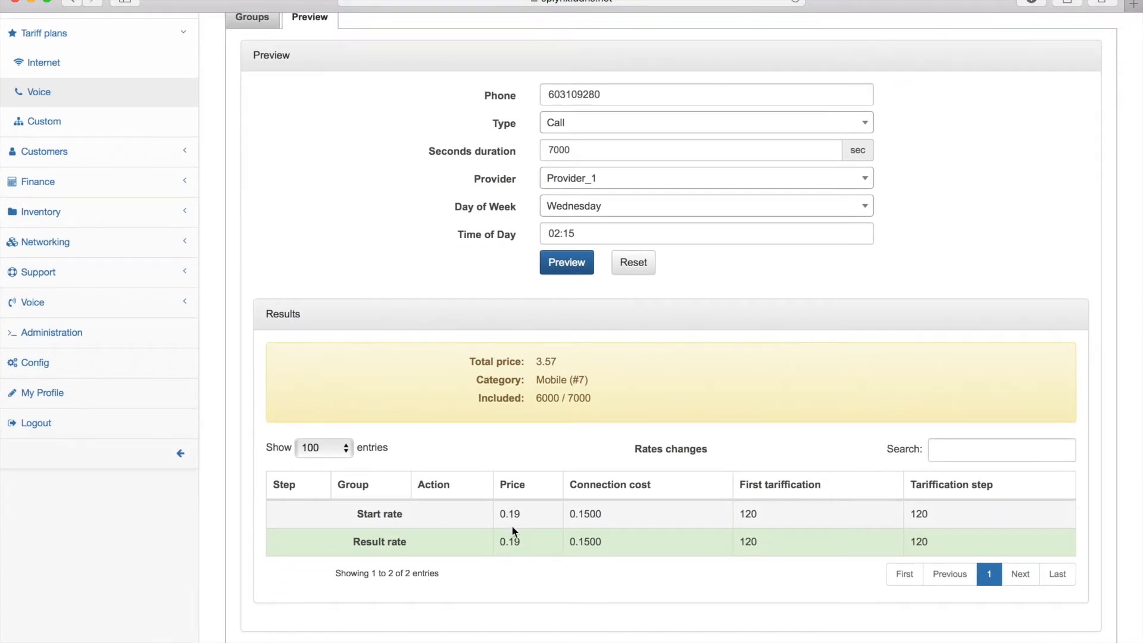
scroll(745, 494, "up", 1)
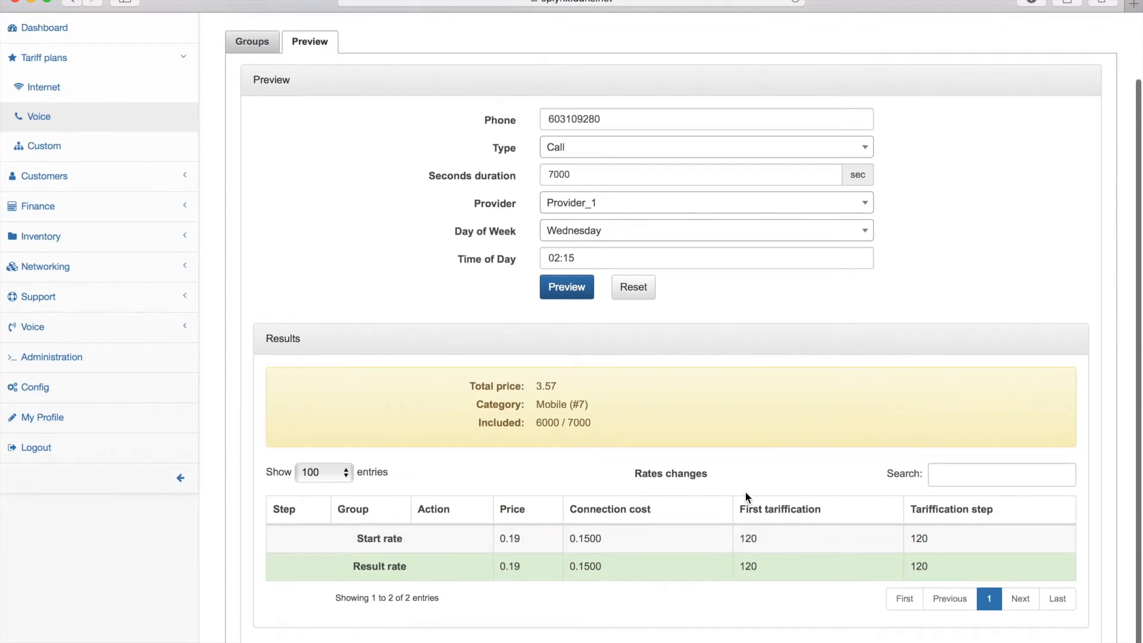
left_click_drag(602, 120, 539, 120)
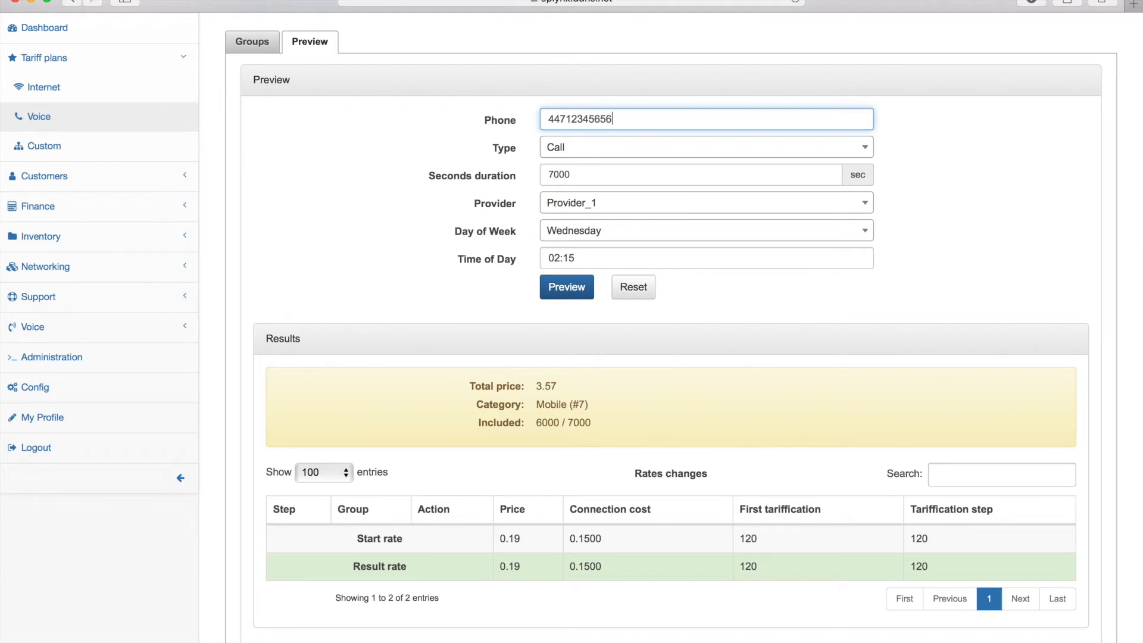
- Preview a 120-second international call: total 0.8, International (#12), 0.3 per minute rate
double_click(573, 179)
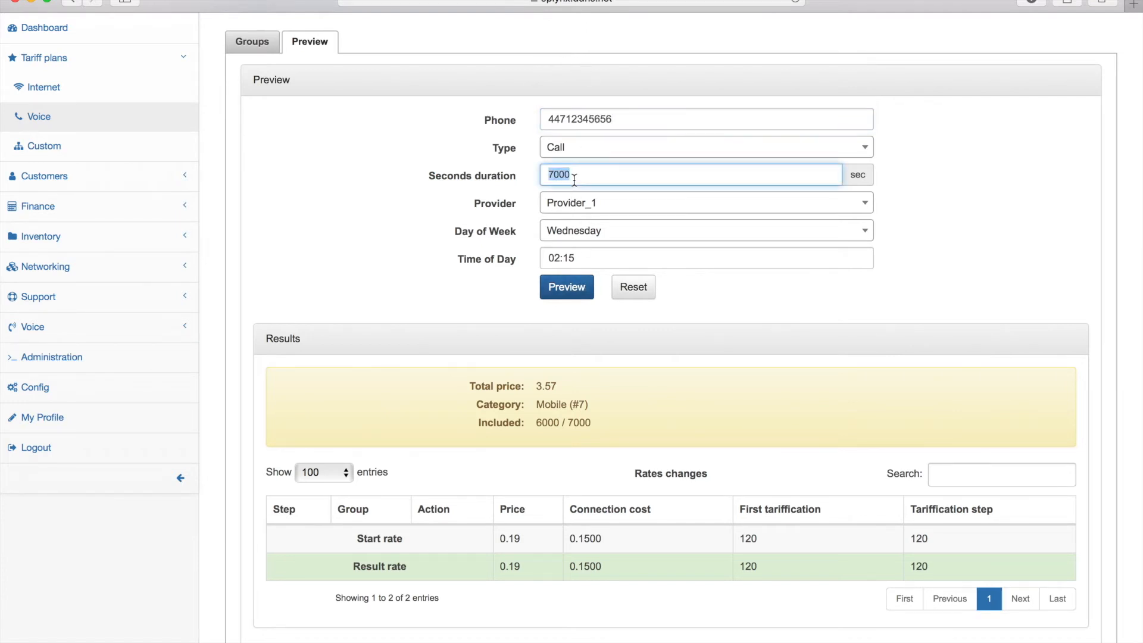
type("120")
left_click(566, 294)
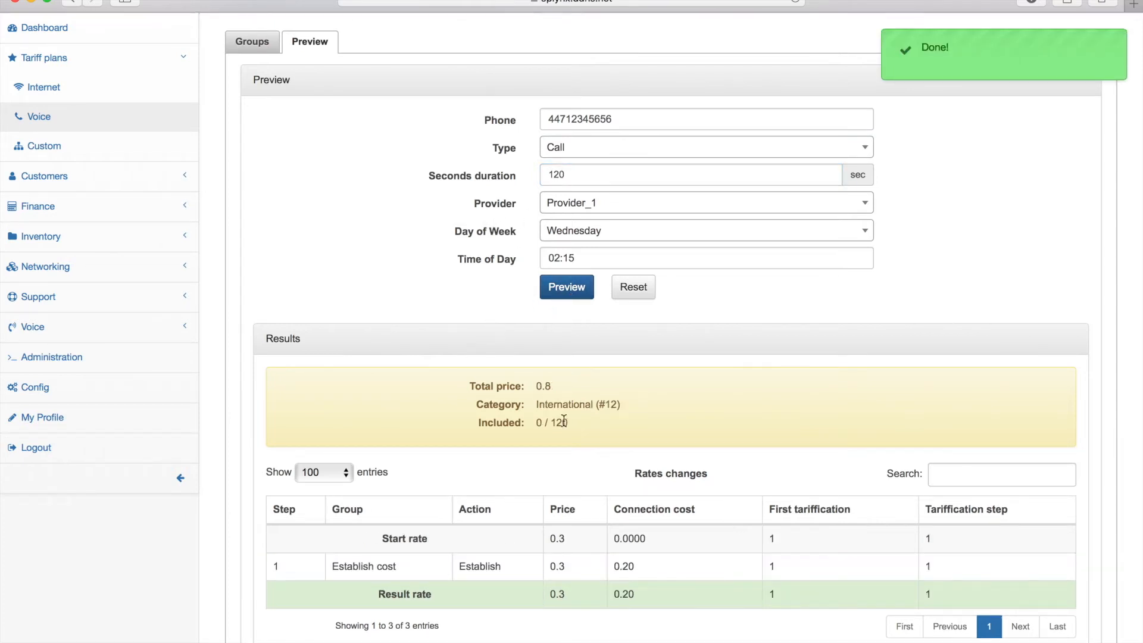
left_click_drag(538, 404, 633, 401)
left_click(638, 404)
left_click_drag(551, 538, 576, 539)
left_click(639, 534)
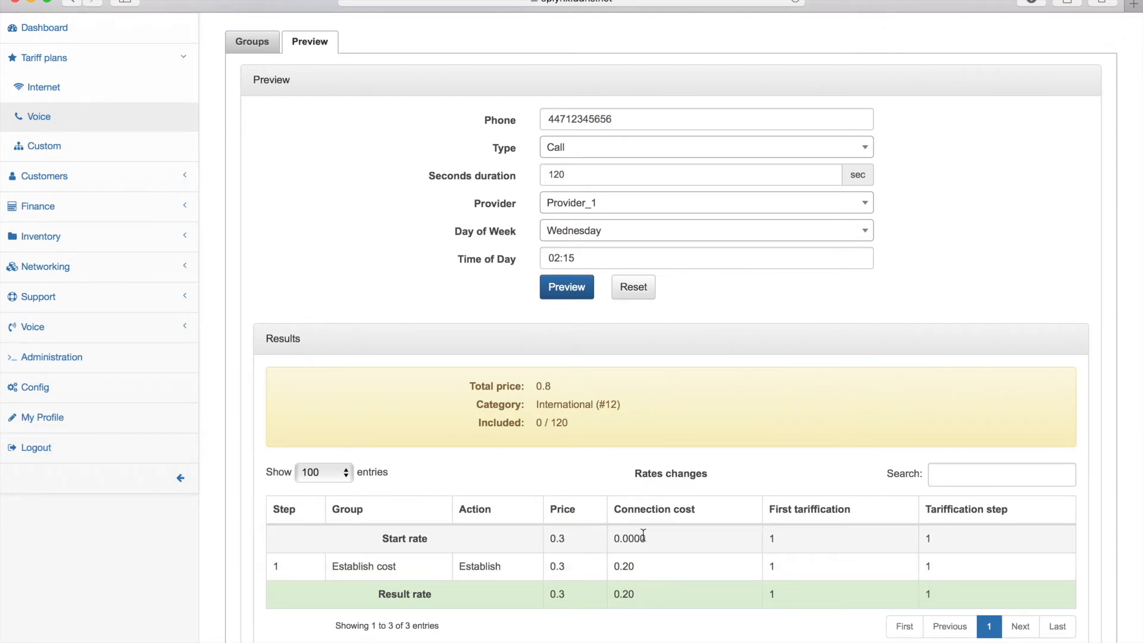
scroll(798, 509, "up", 1)
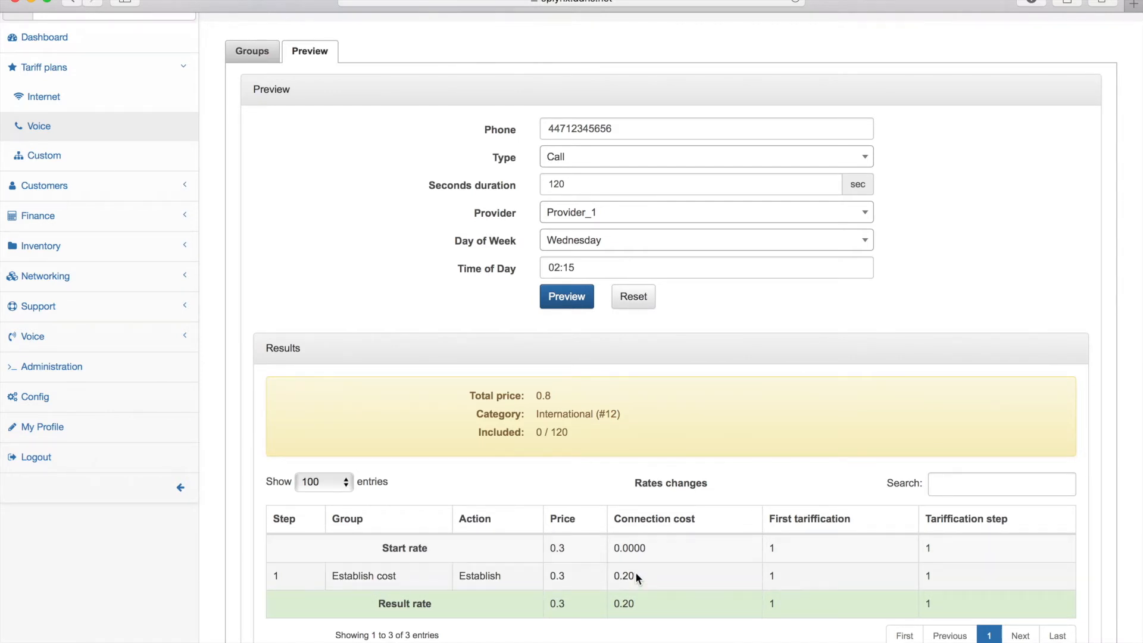
scroll(635, 571, "up", 3)
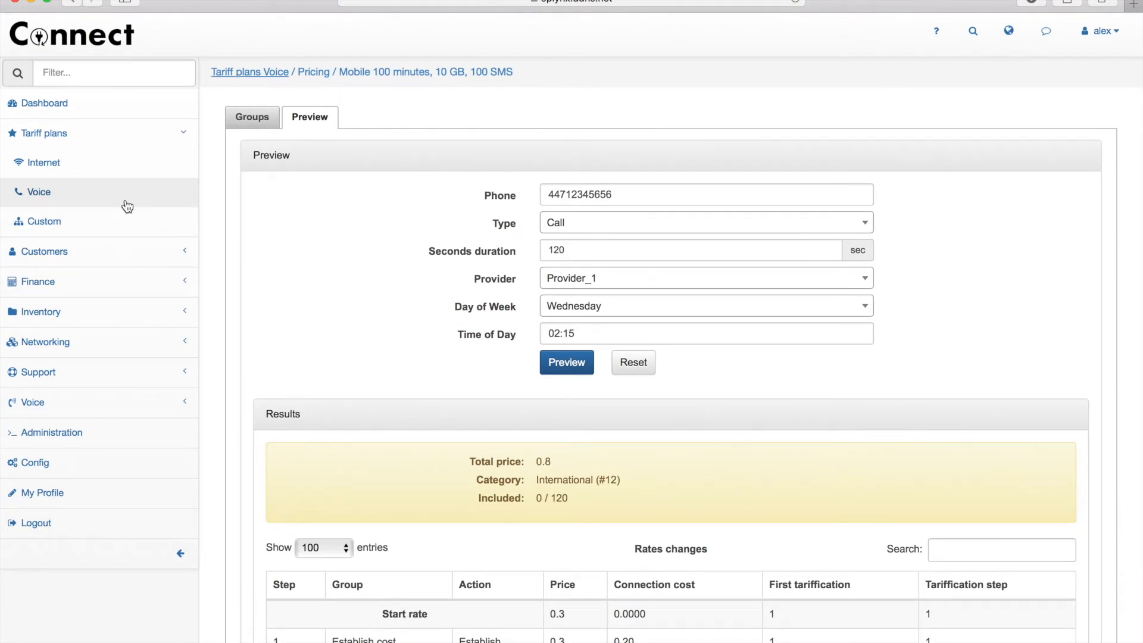
- From the customer's Services tab, edit the Mobile Unlim, 1GB, 100 SMS voice service
left_click(255, 118)
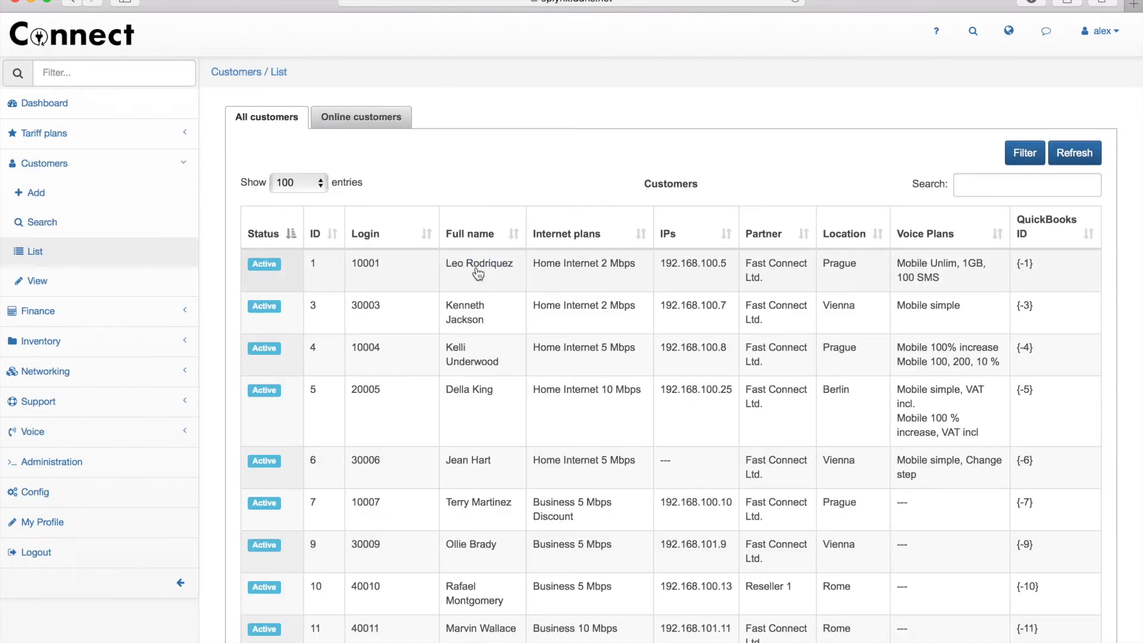
left_click(480, 263)
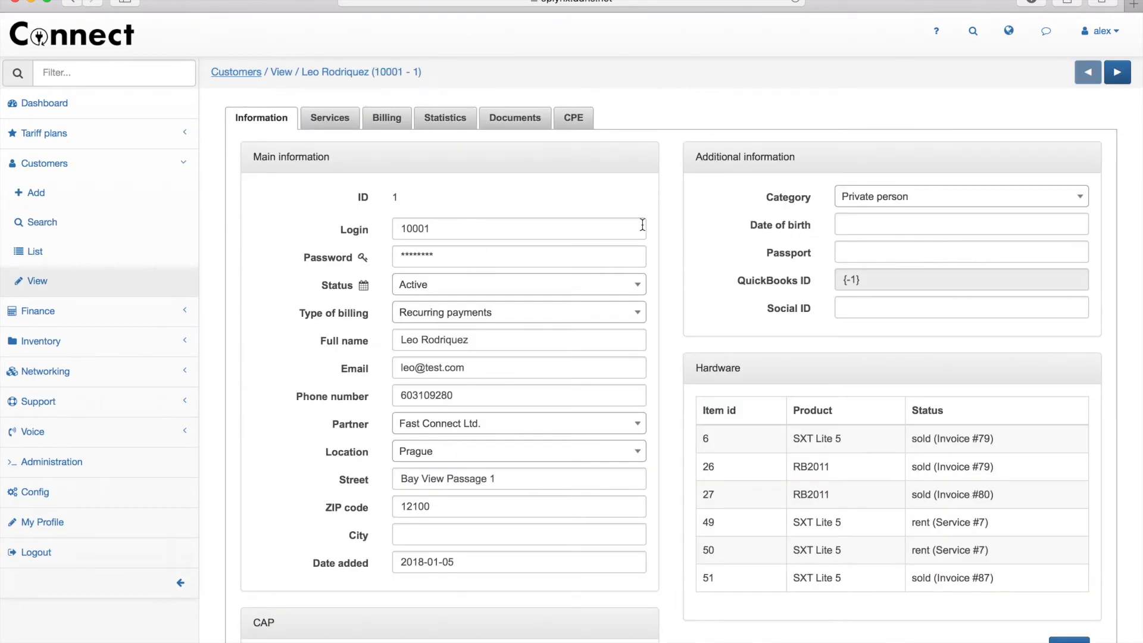
left_click(338, 127)
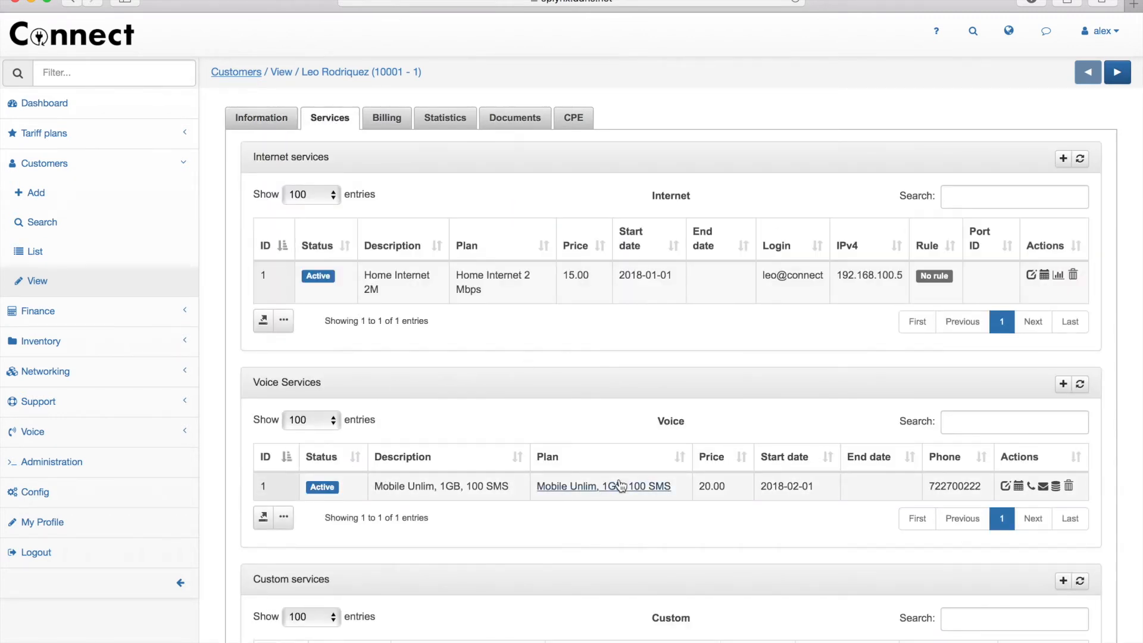
left_click(1005, 486)
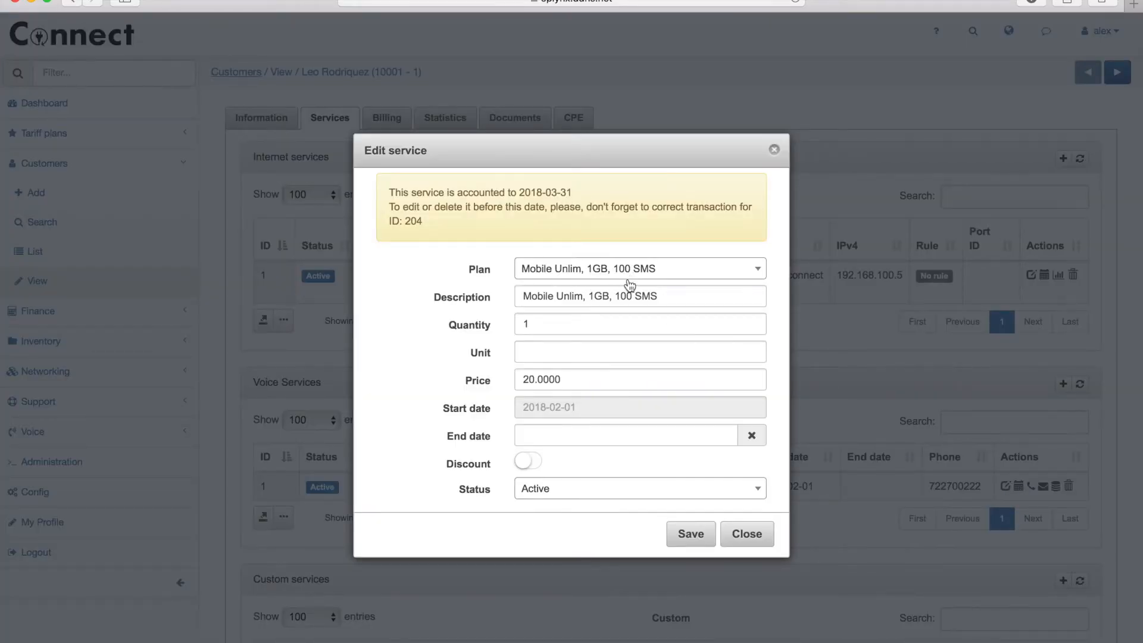
- Read the Phone patterns help, then close the Edit service dialog without saving
scroll(605, 349, "down", 5)
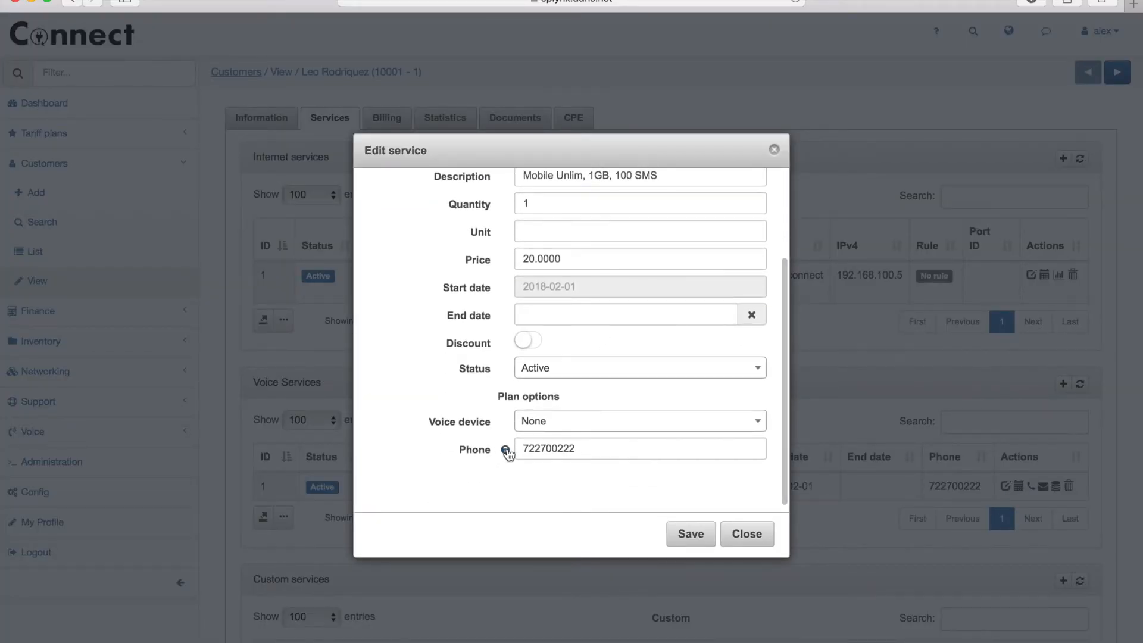
left_click(505, 451)
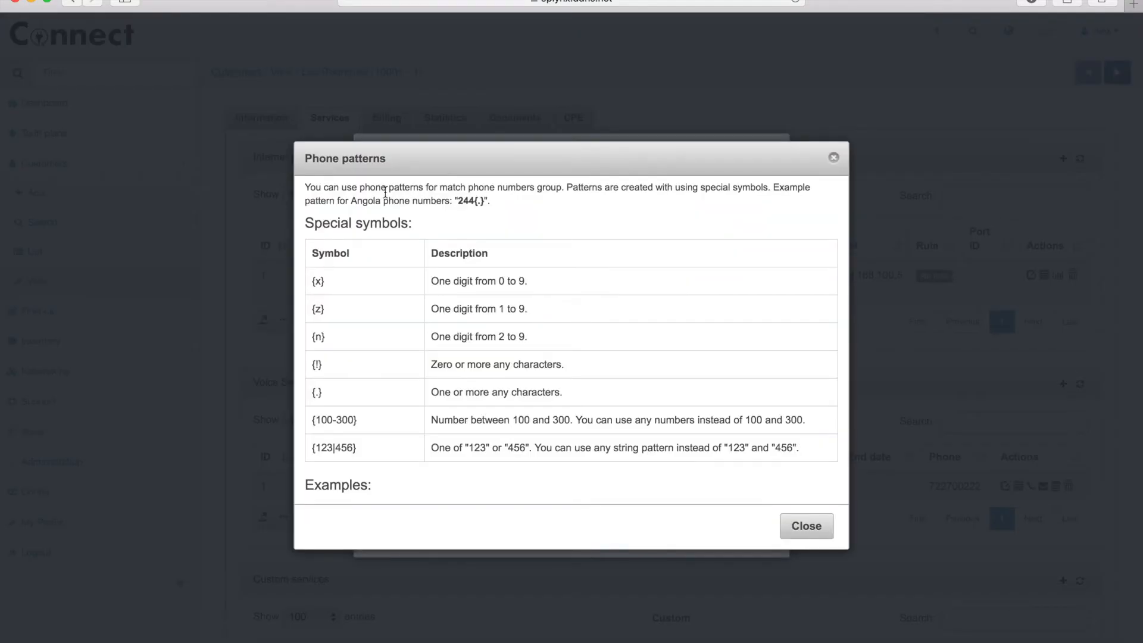
scroll(491, 281, "down", 5)
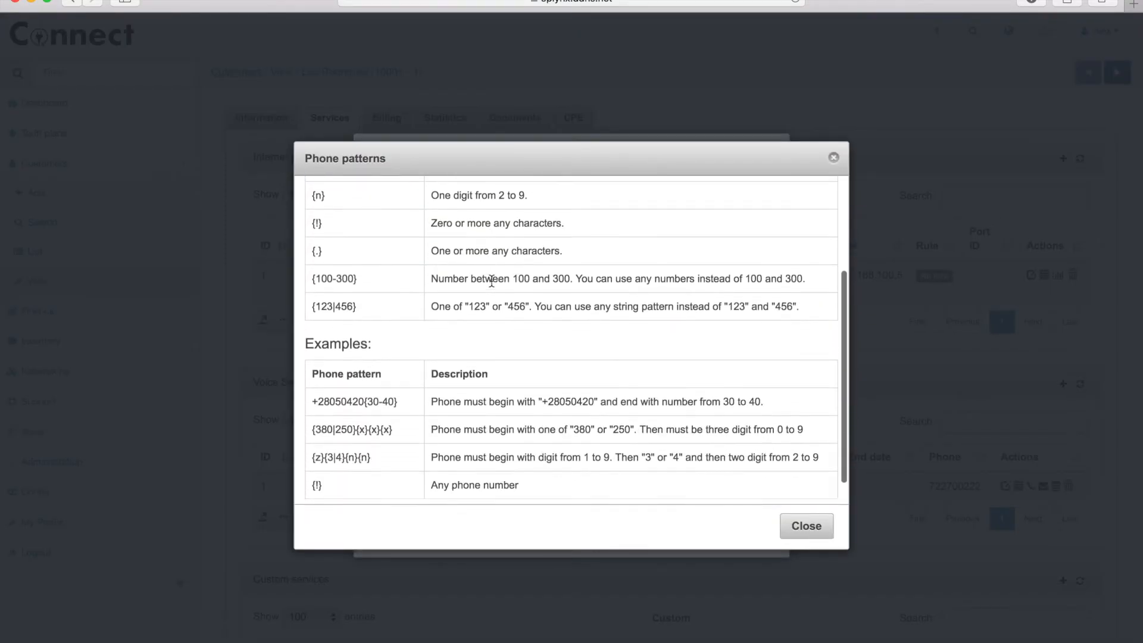
left_click(795, 522)
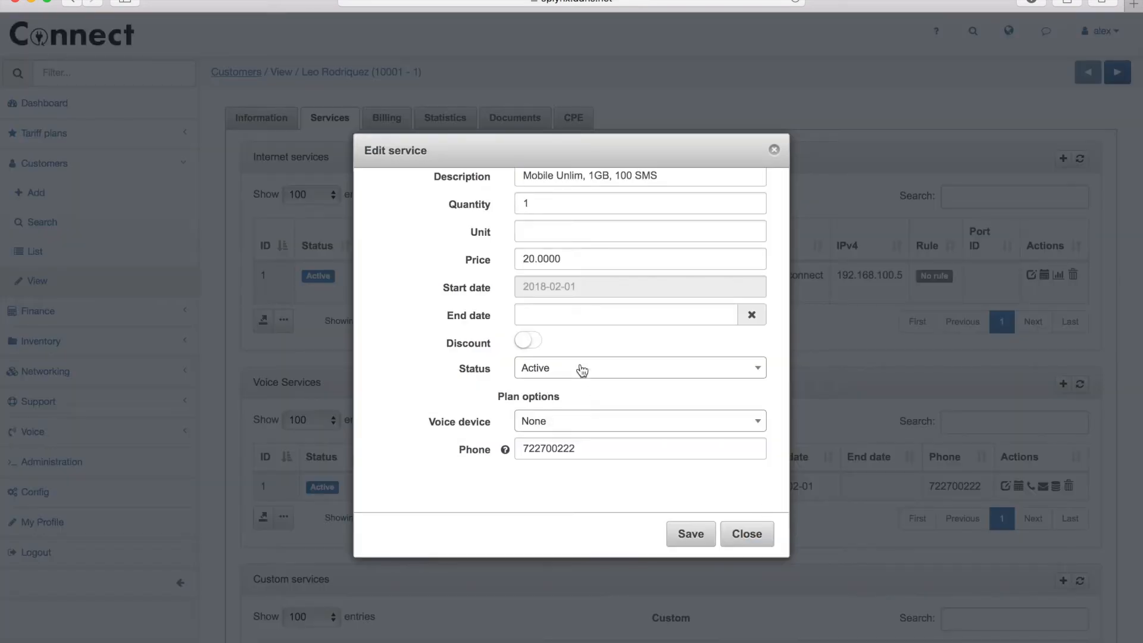
left_click(747, 540)
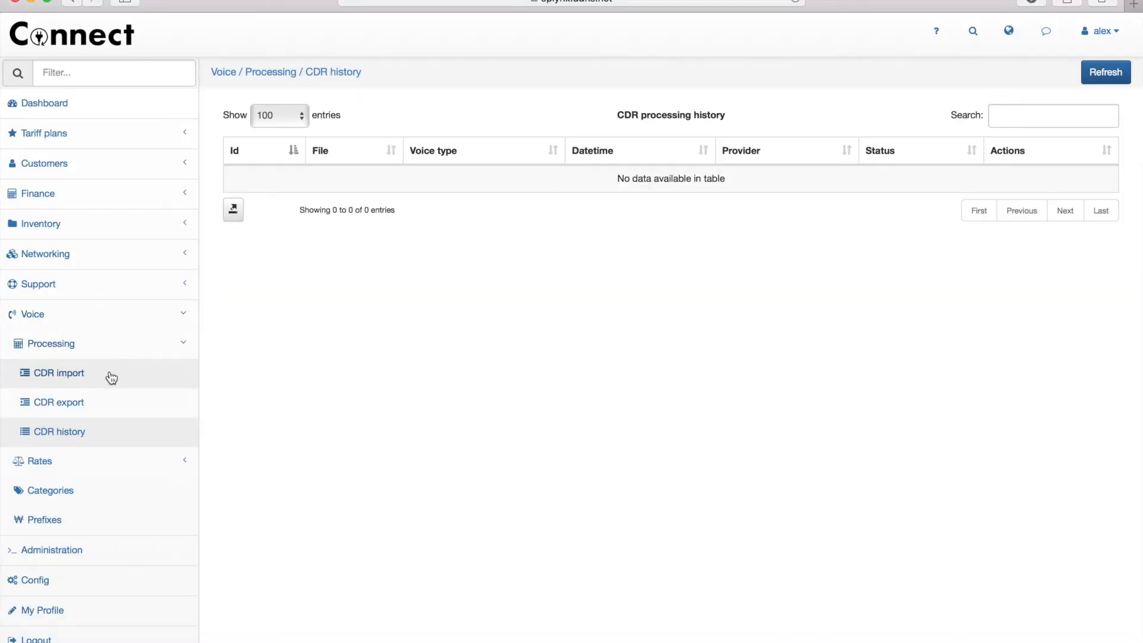
- Upload VOICE_final_test.csv in the CDR import form
left_click(58, 373)
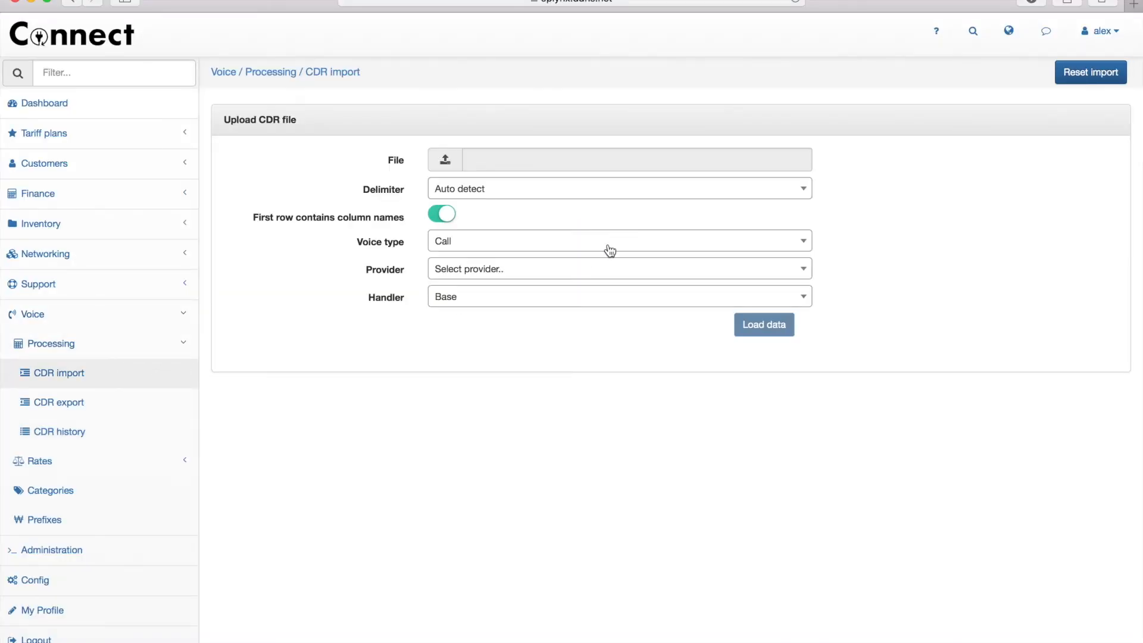
left_click(442, 162)
double_click(480, 116)
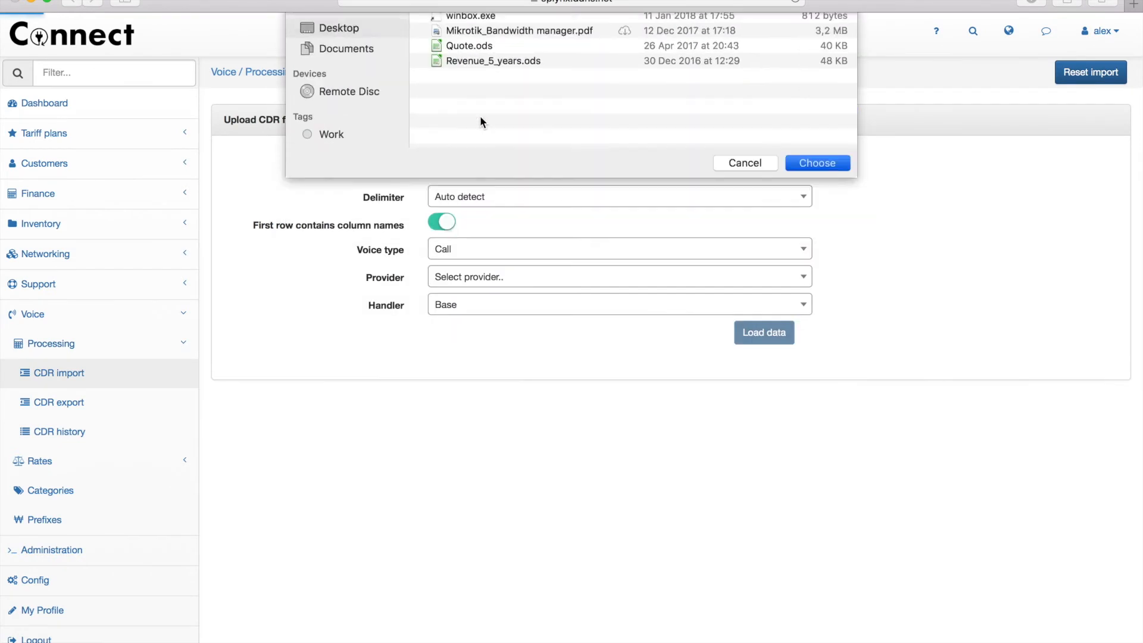
- Keep Auto detect delimiter, choose Mixed, MB, Provider_1 and Mobile_test handler, then load the data
left_click(514, 200)
left_click(337, 244)
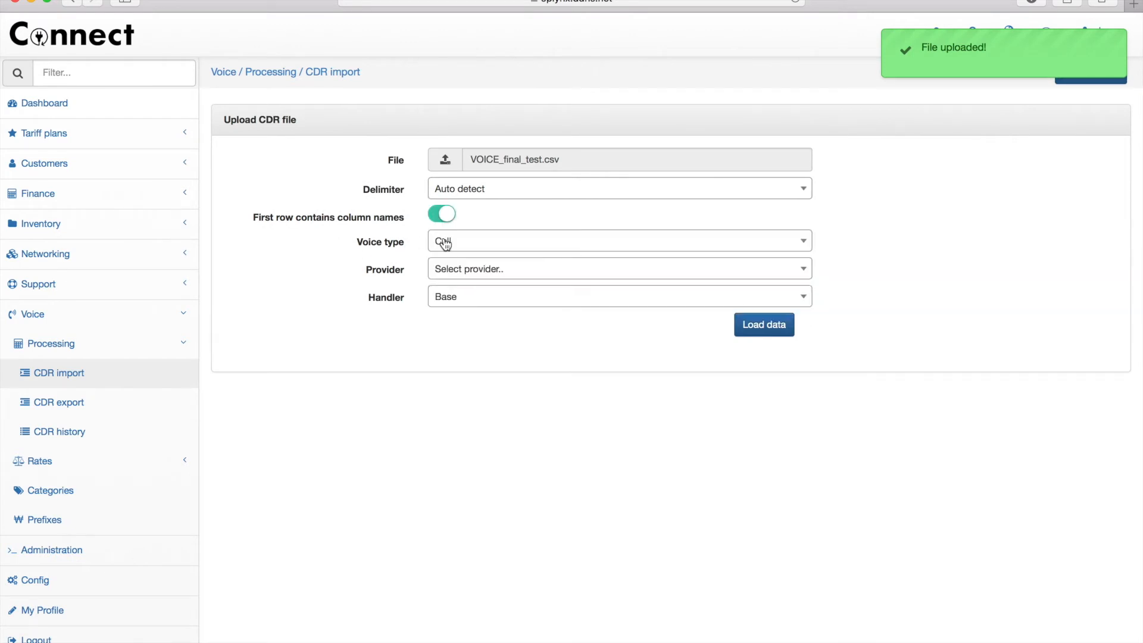
left_click(464, 241)
left_click(459, 362)
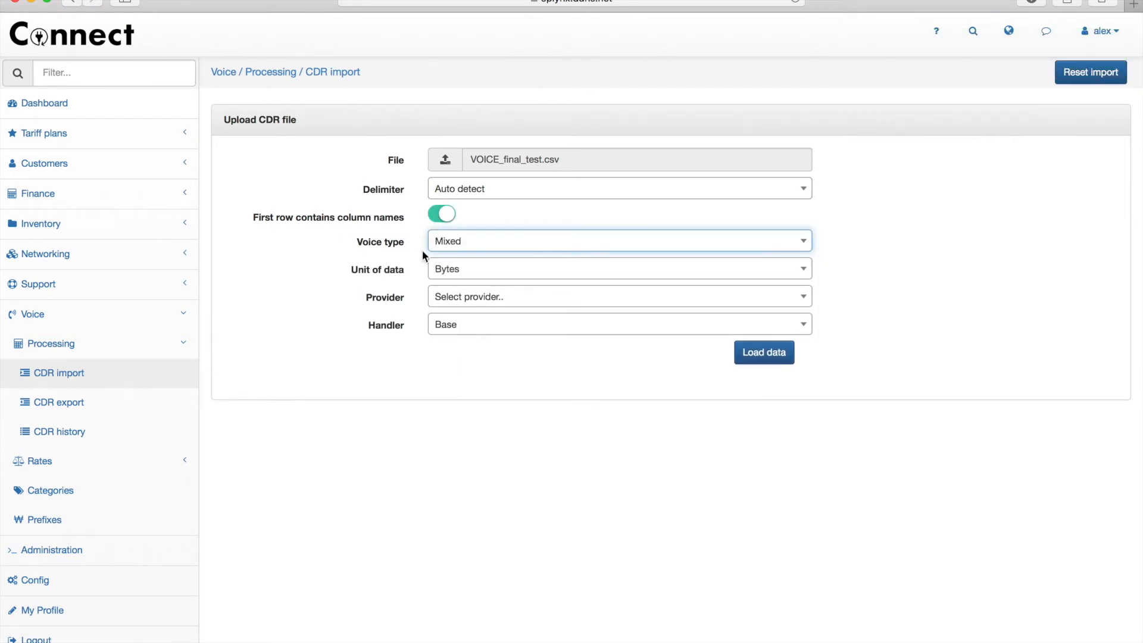
left_click(470, 275)
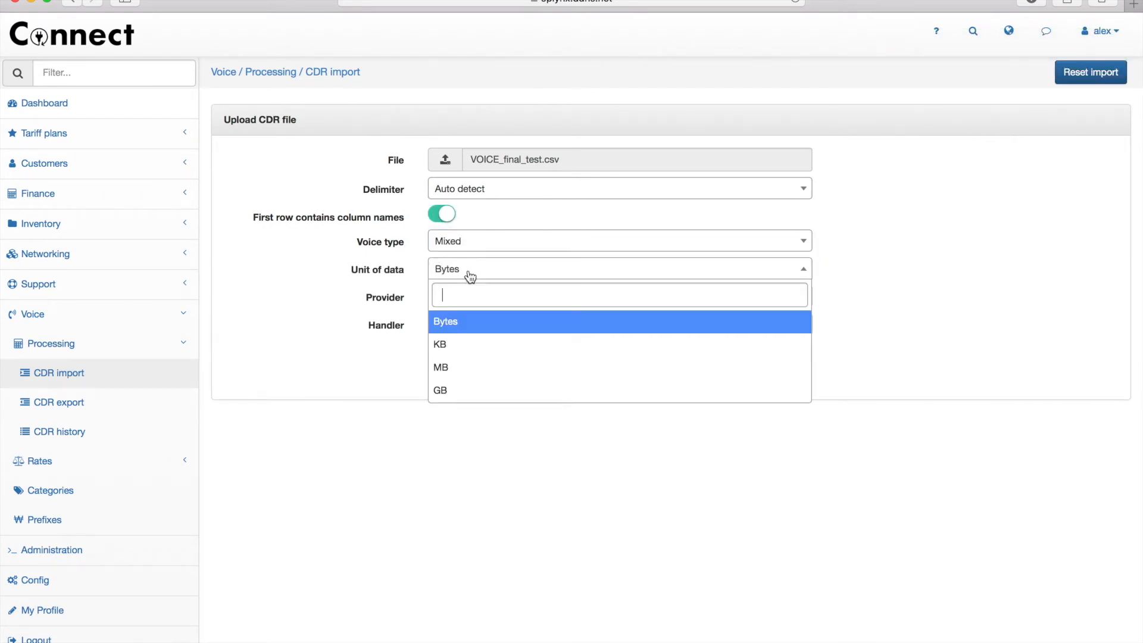
left_click(459, 366)
left_click(443, 297)
left_click(467, 372)
left_click(471, 334)
left_click(487, 424)
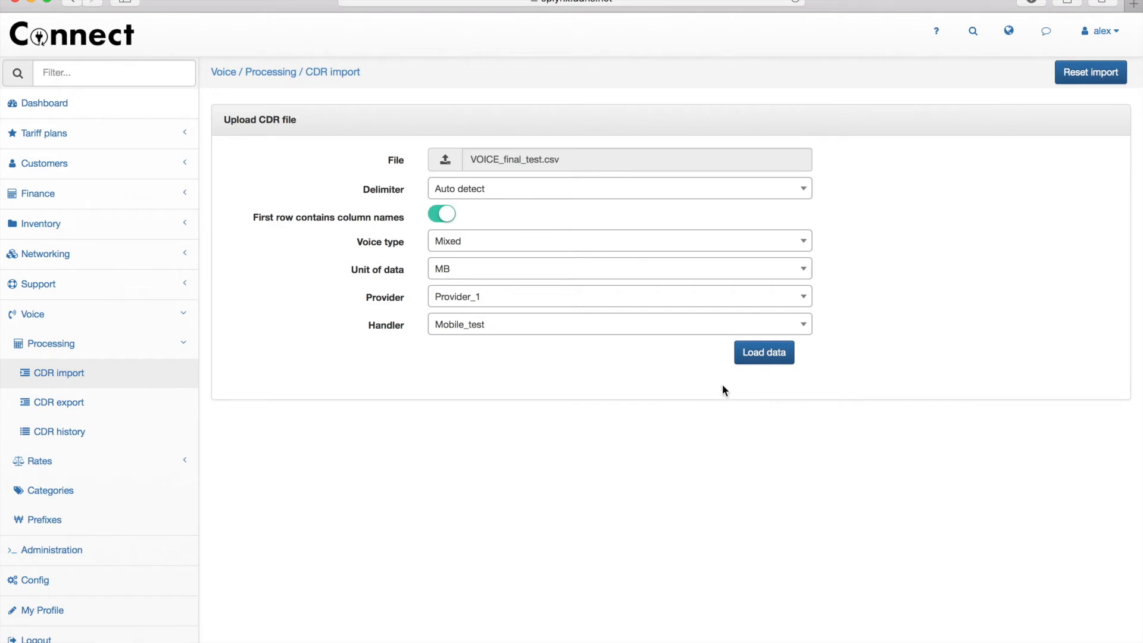
left_click(769, 355)
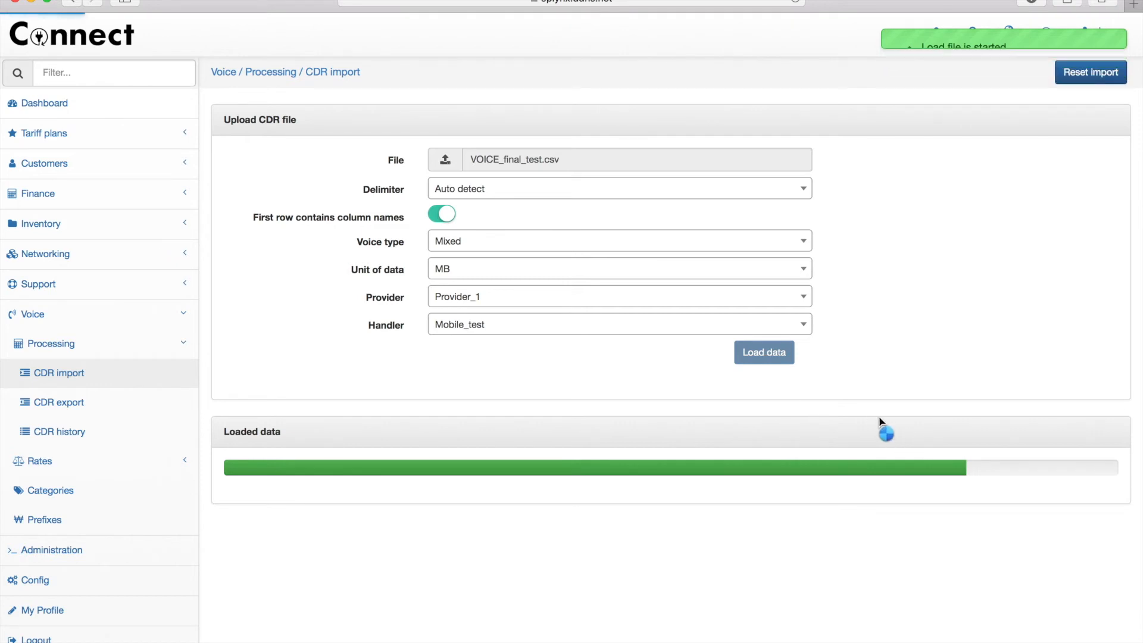
- Remap the Sell price column to Buy price (without VAT)
scroll(880, 416, "down", 5)
scroll(880, 418, "down", 1)
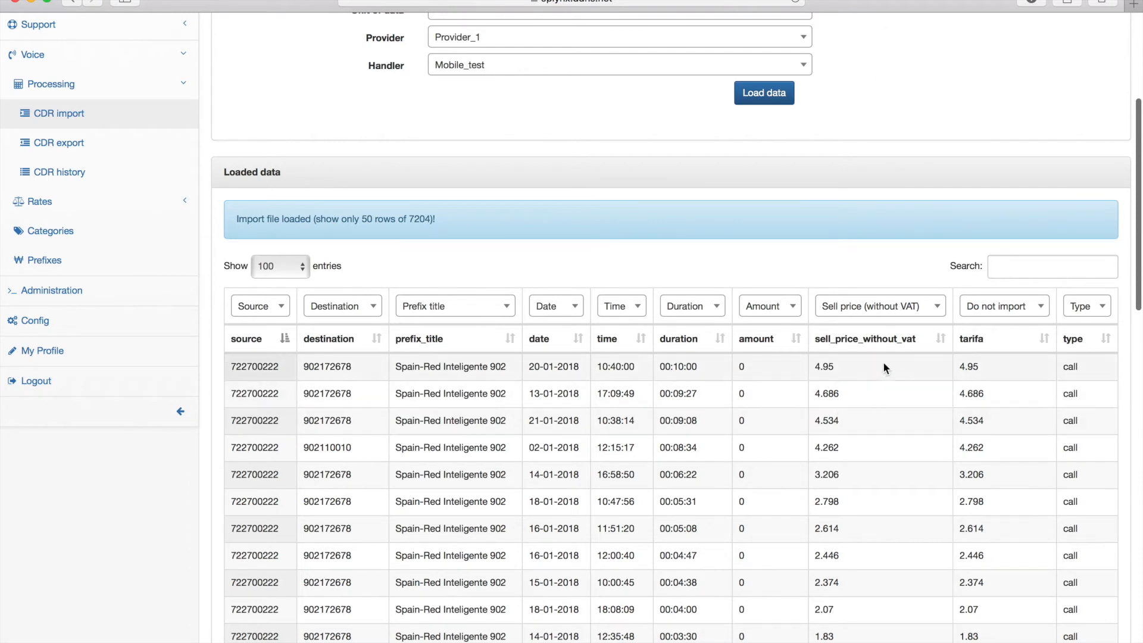
left_click(893, 316)
type("buy")
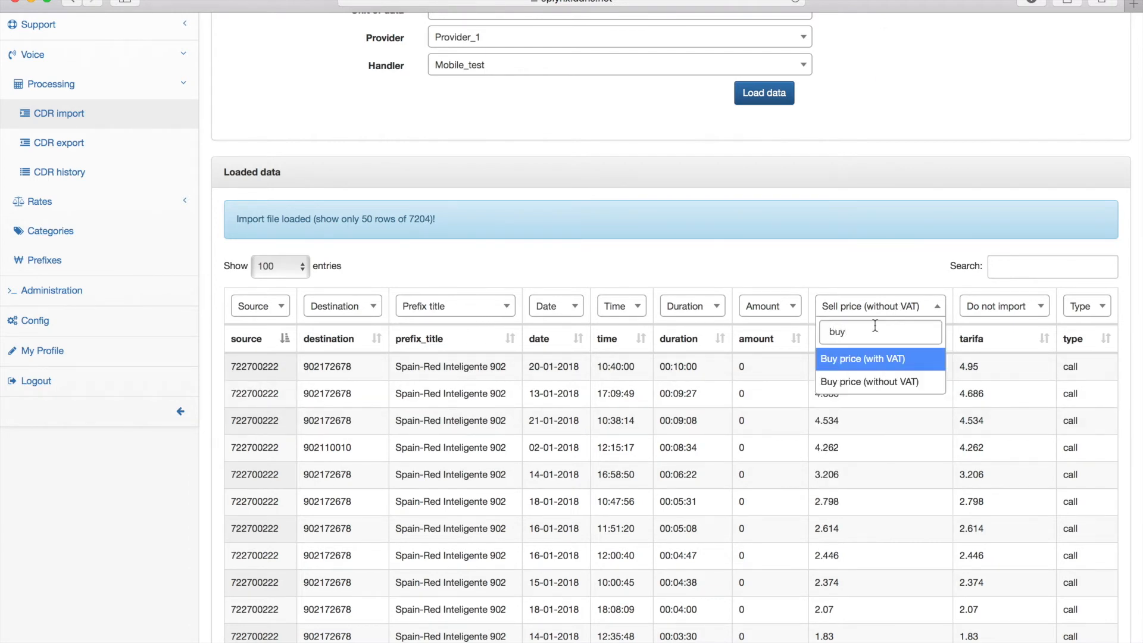
left_click(859, 383)
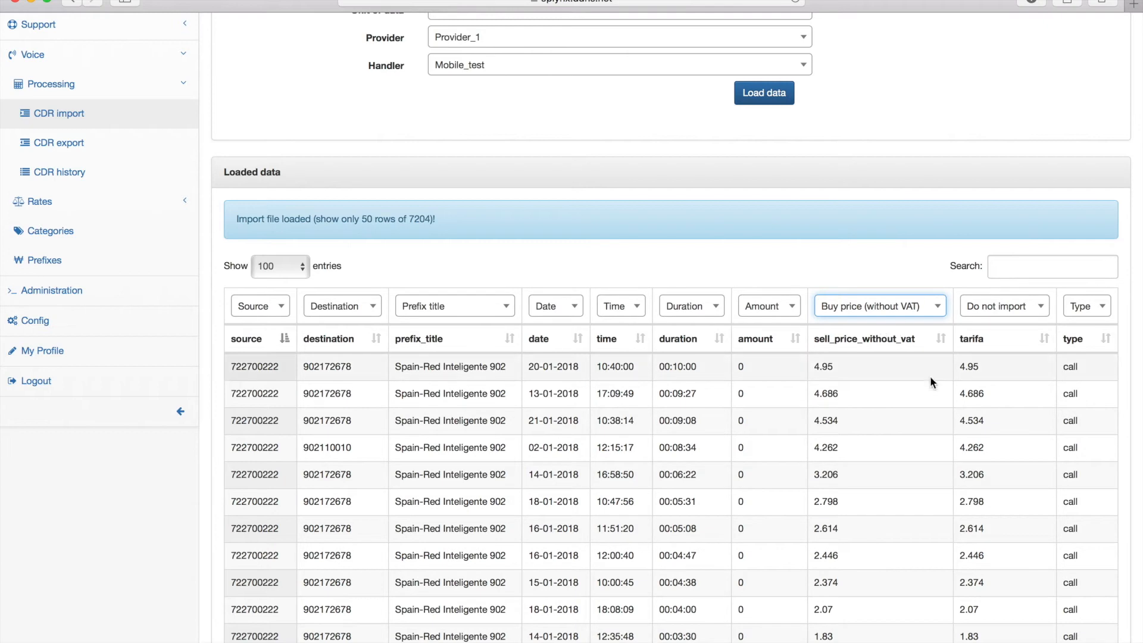
- Preview the CDR records, then import all 7204, giving 1564 calls, 1065 messages, 0 data
scroll(931, 380, "down", 5)
scroll(930, 377, "down", 15)
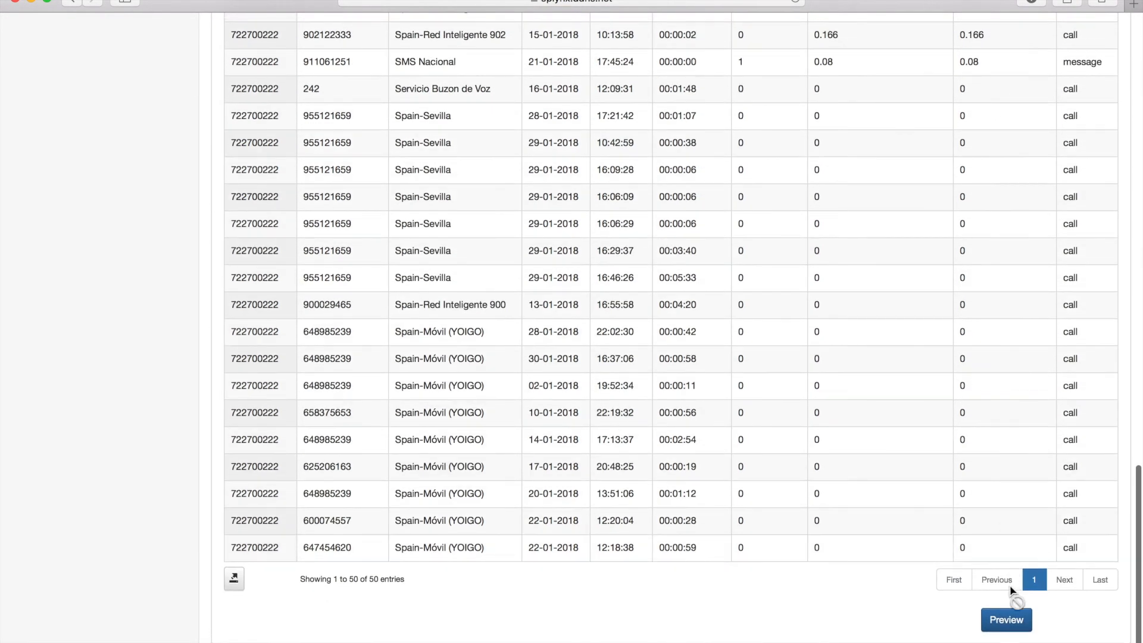
left_click(1006, 619)
scroll(716, 308, "down", 3)
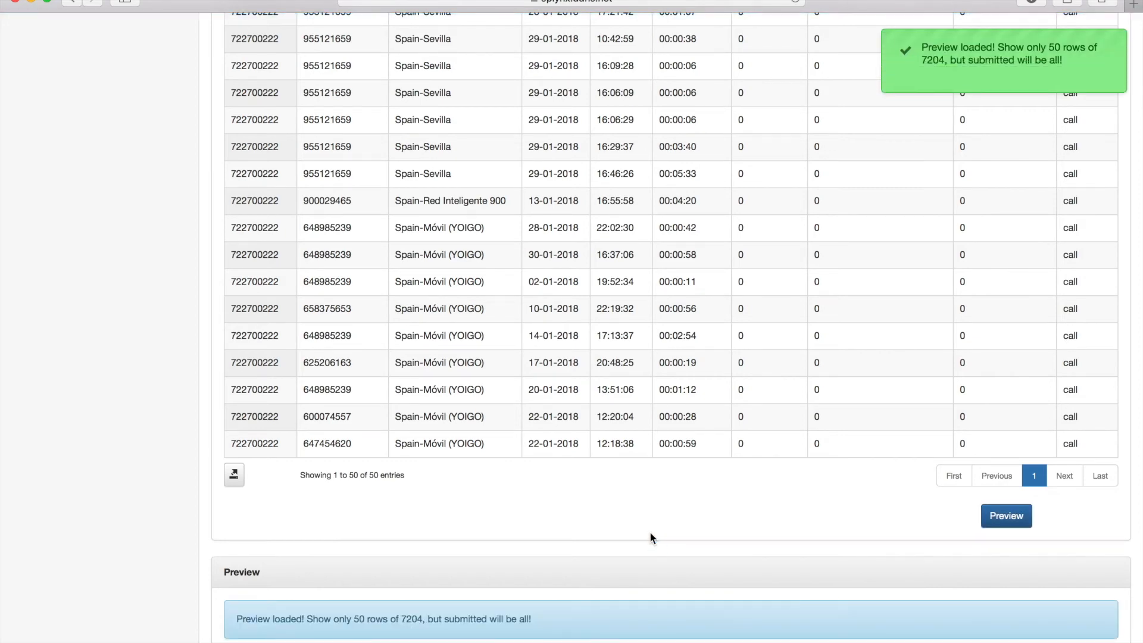
scroll(651, 537, "down", 6)
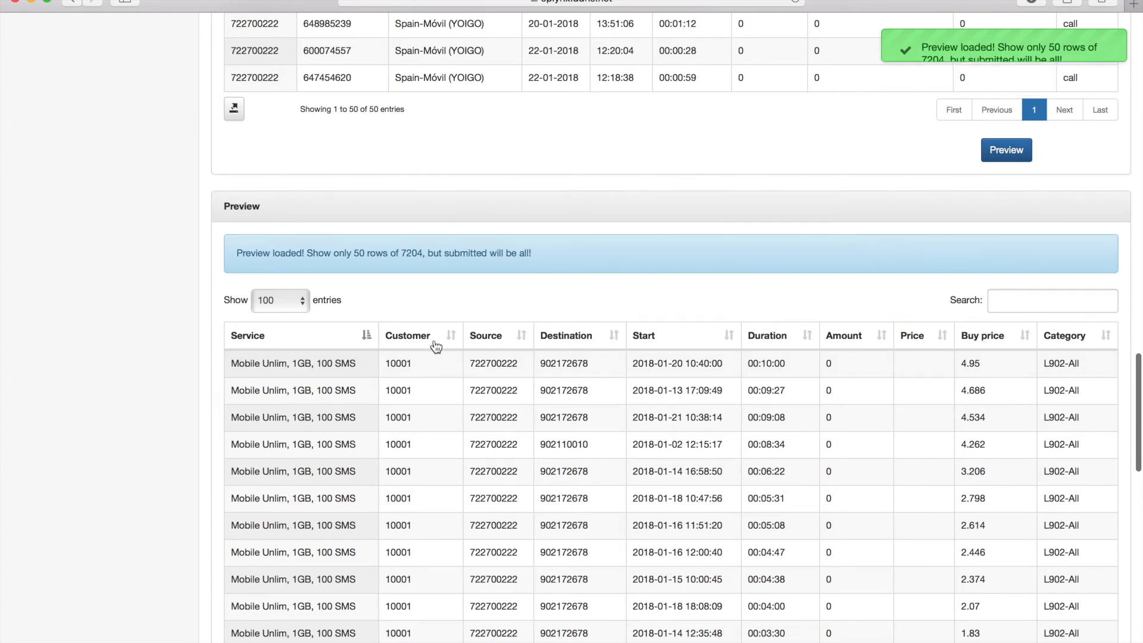
scroll(682, 417, "down", 1)
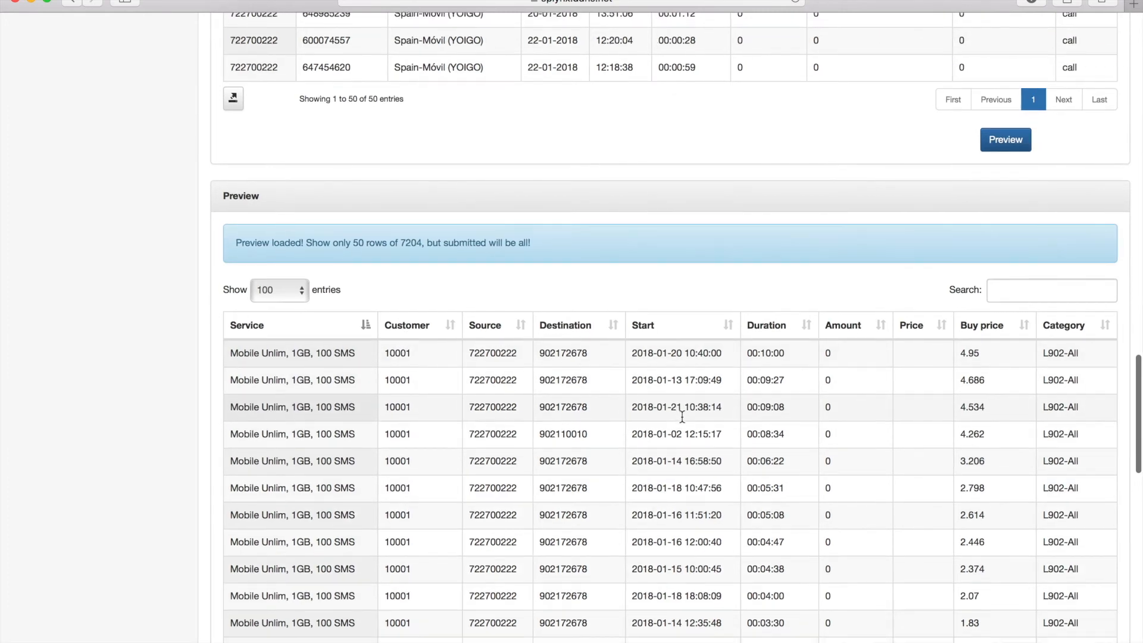
scroll(682, 420, "down", 5)
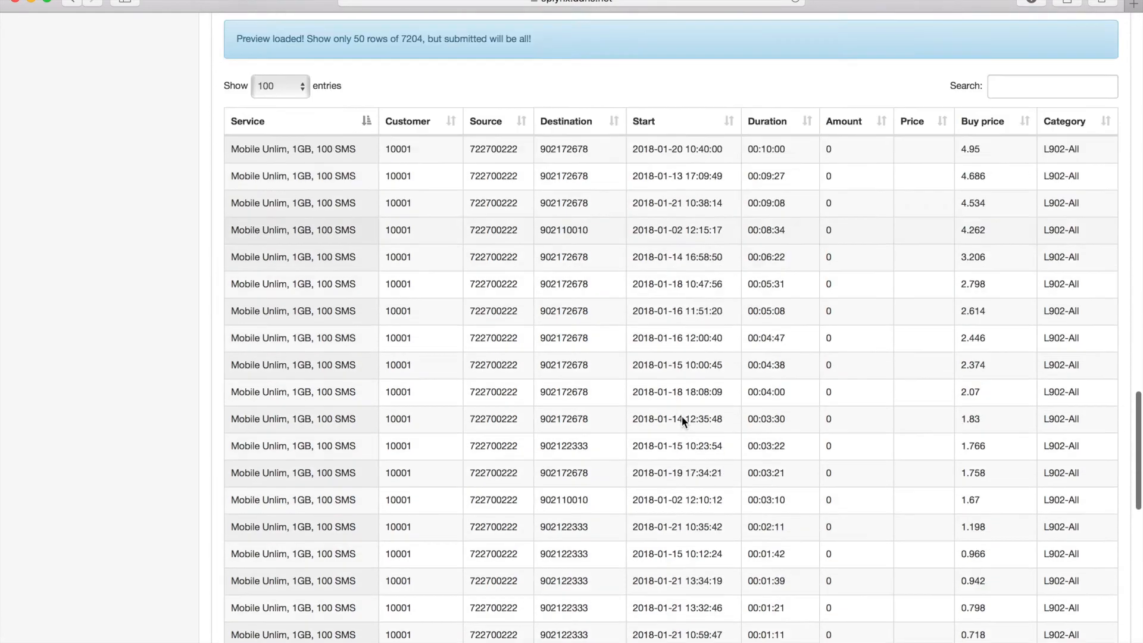
scroll(682, 420, "down", 15)
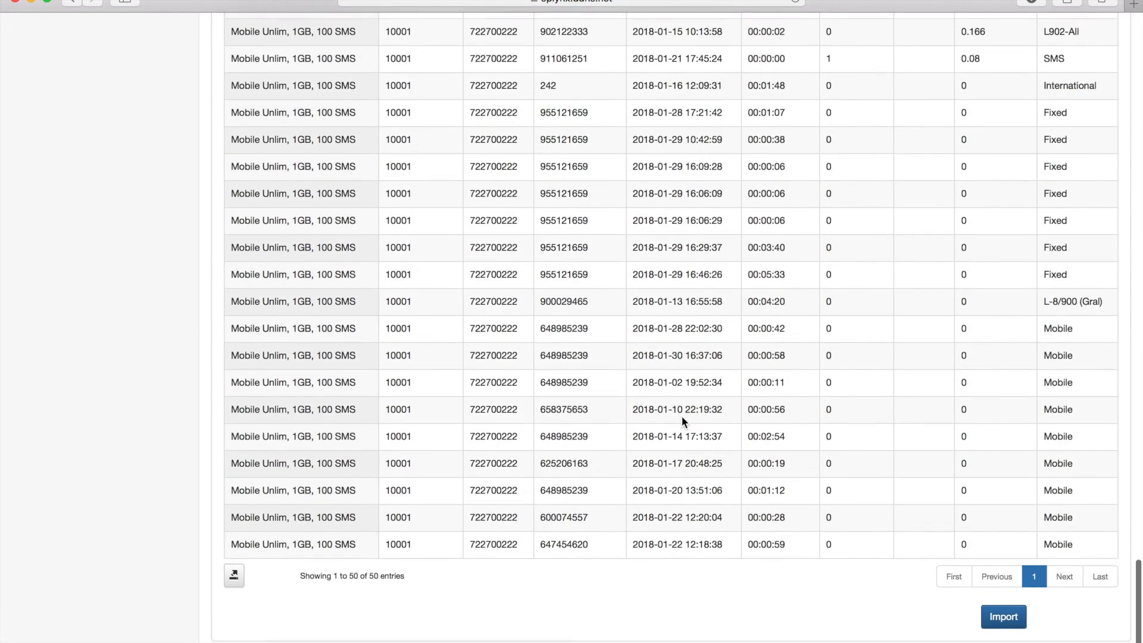
left_click(1004, 620)
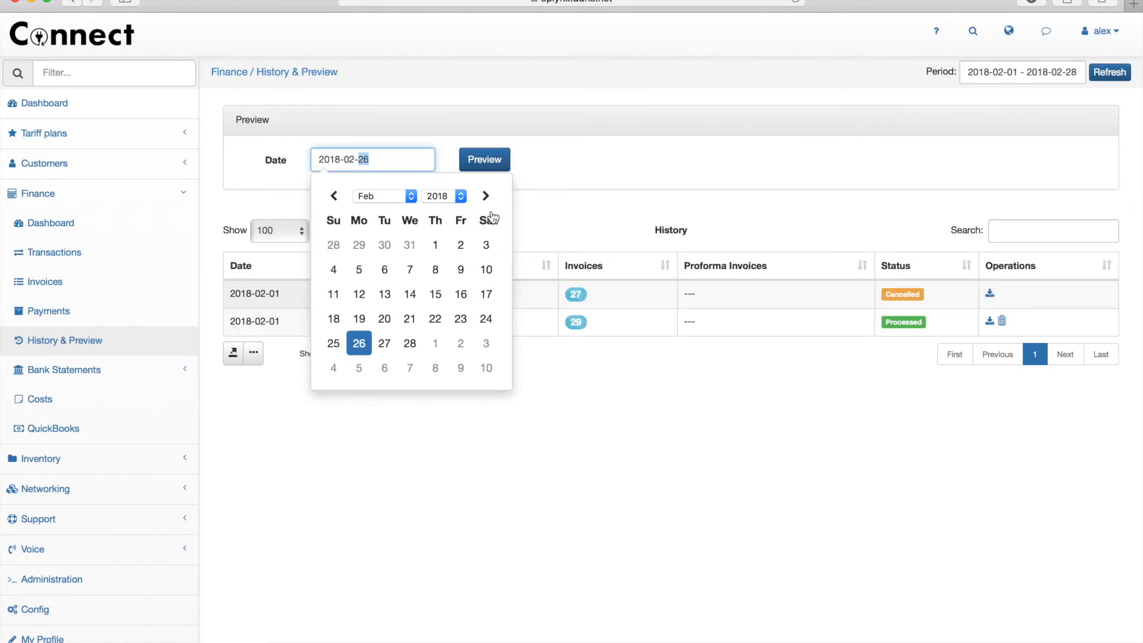
- Generate the 2018-03-01 transactions and invoices preview, scroll through it, and close it
left_click(485, 197)
left_click(440, 247)
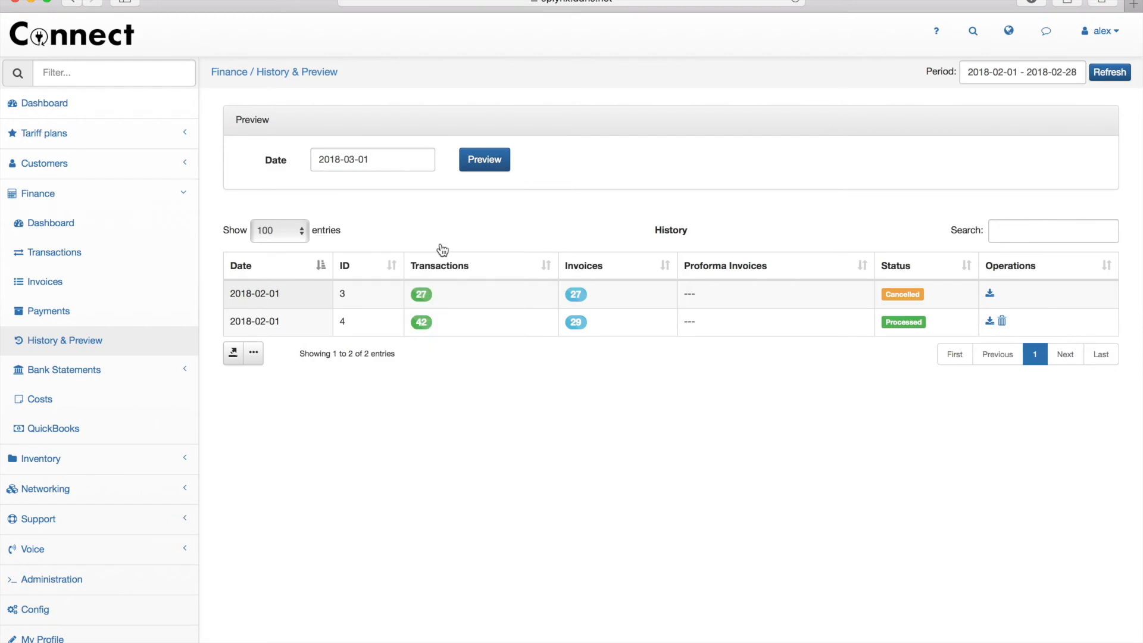
left_click(483, 171)
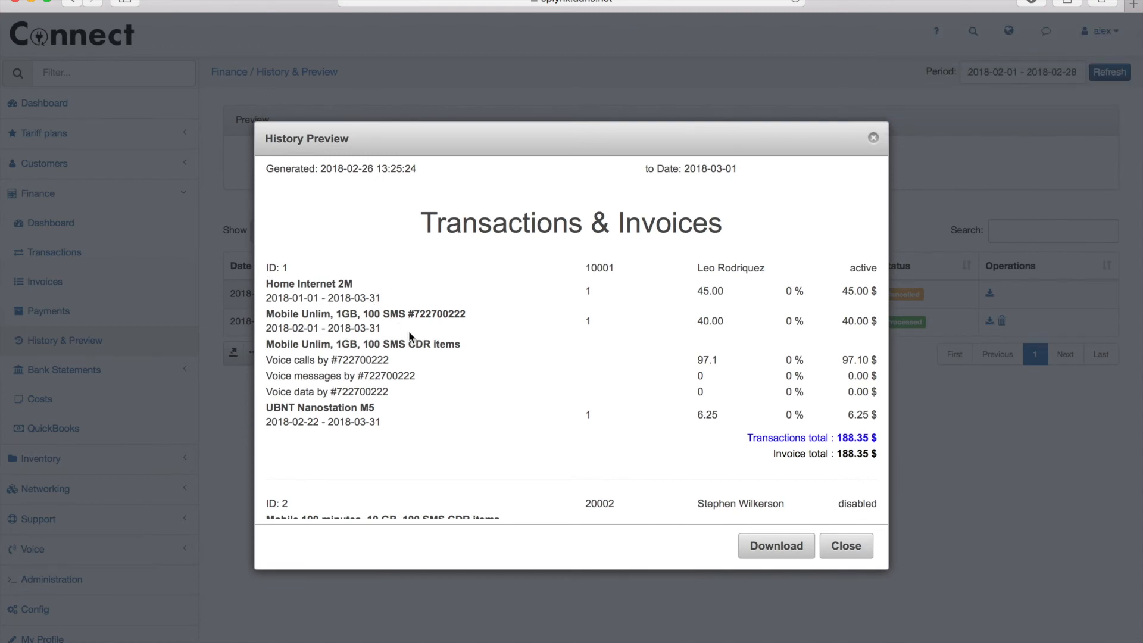
scroll(411, 339, "down", 3)
scroll(418, 349, "down", 5)
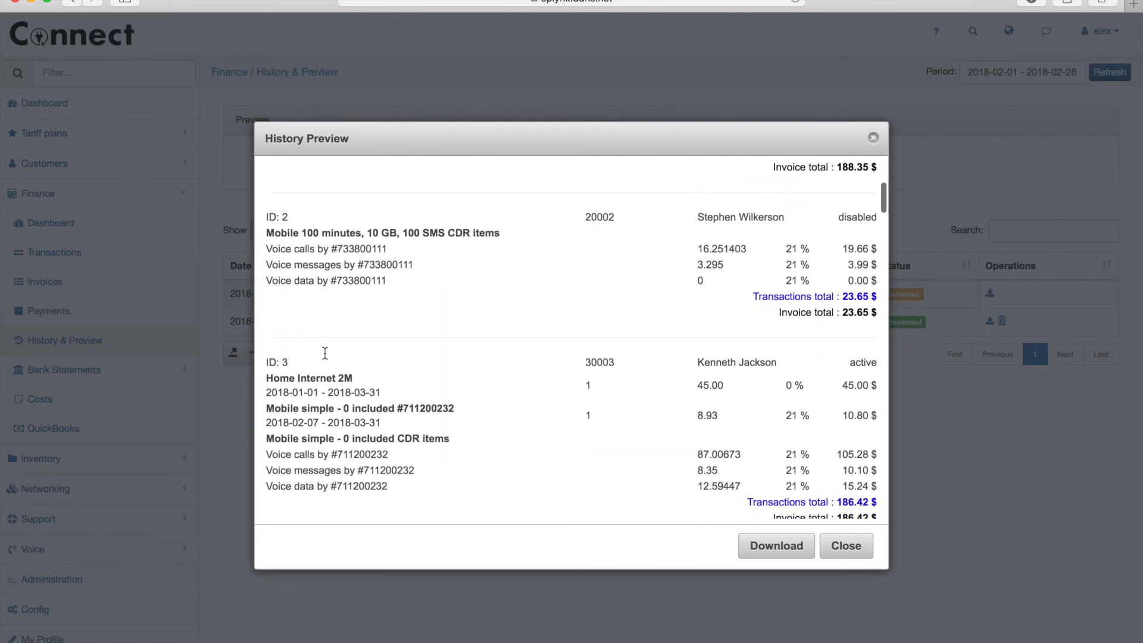
scroll(327, 386, "down", 2)
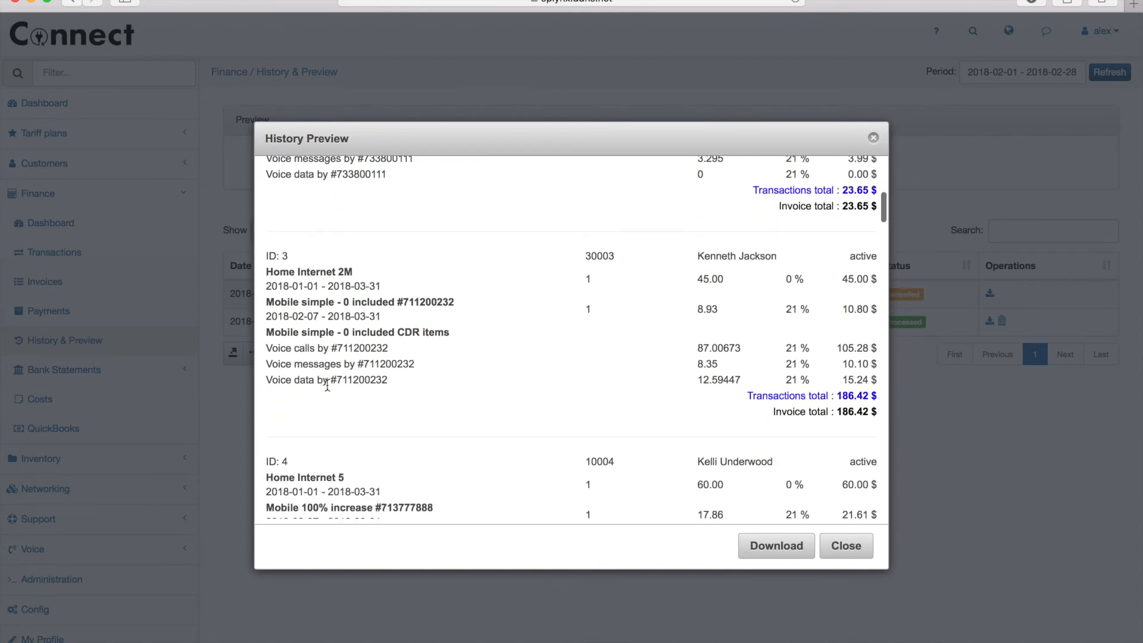
left_click(851, 557)
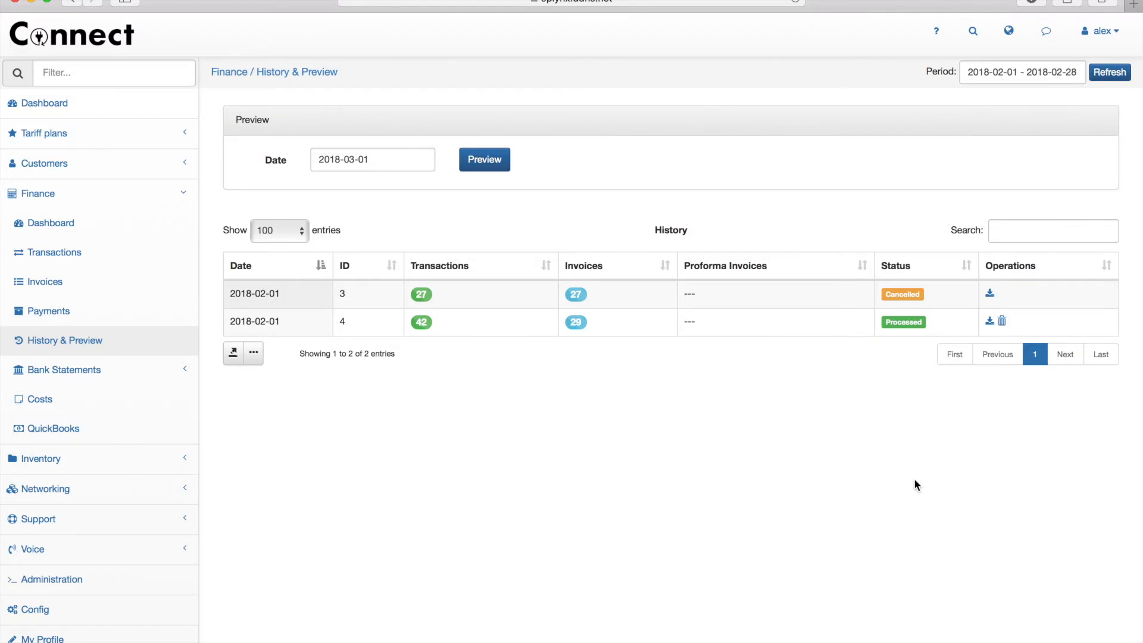
- Filter the finance history to the period 2018-03-01 to 2018-03-02
left_click(1033, 79)
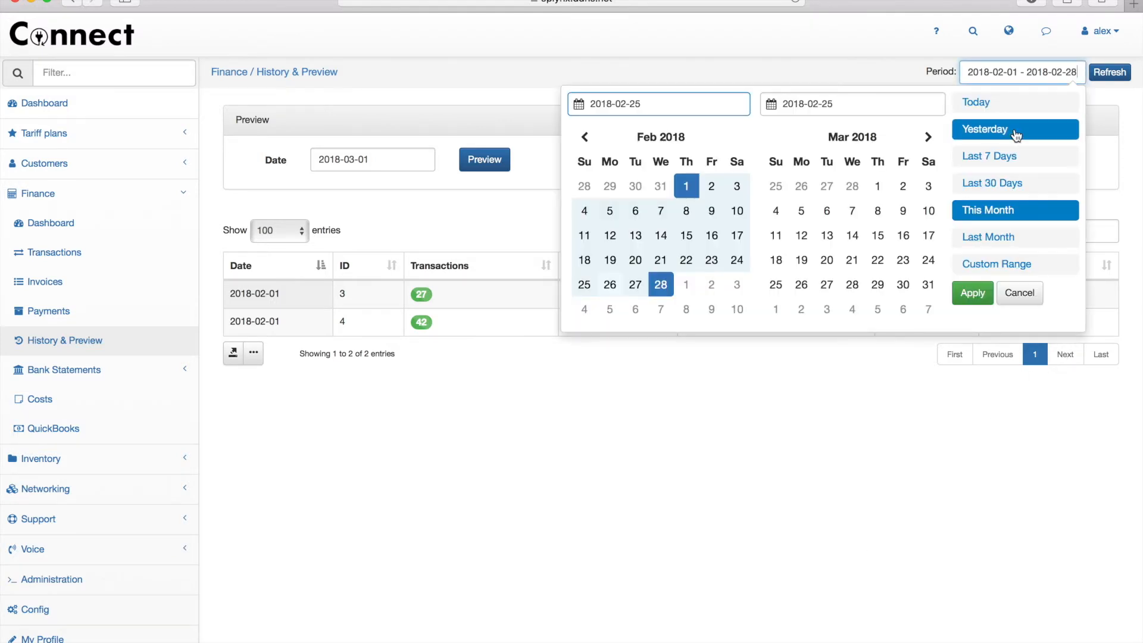
left_click(878, 187)
left_click(903, 187)
left_click(970, 292)
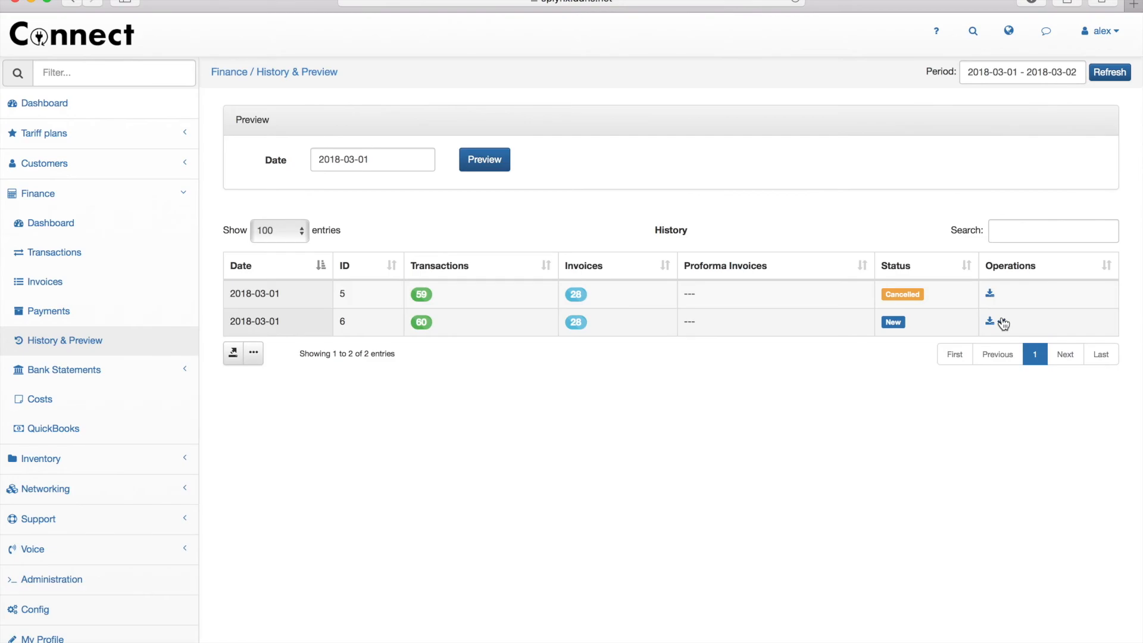
- Confirm history entry 6 with invoicing date 2018-02-26
left_click(1002, 322)
left_click(592, 329)
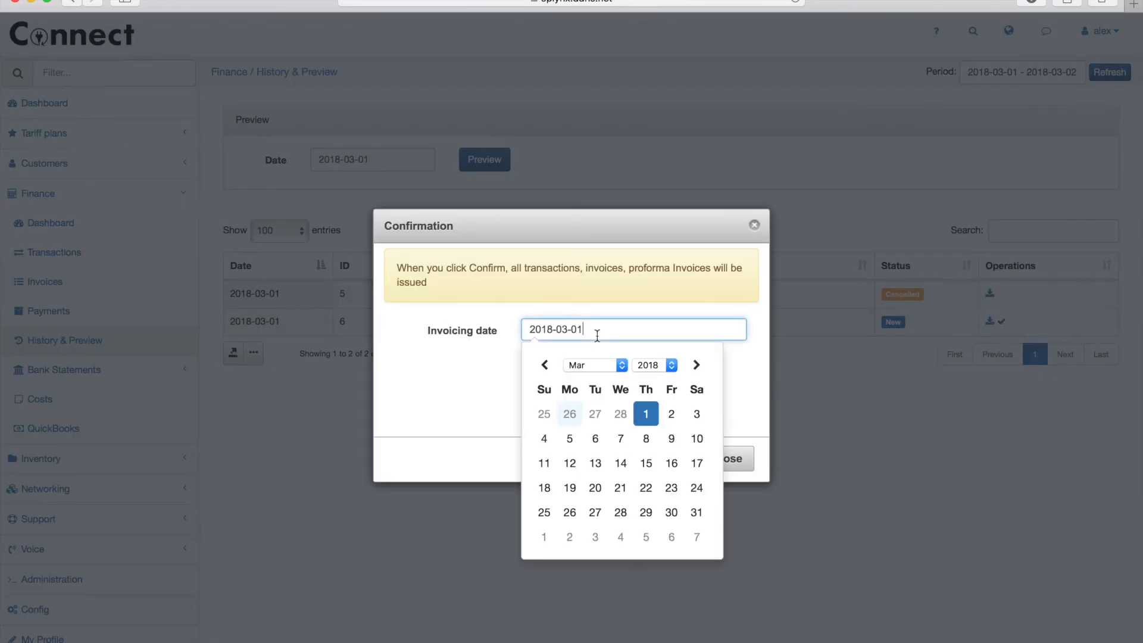
left_click(570, 416)
left_click(667, 460)
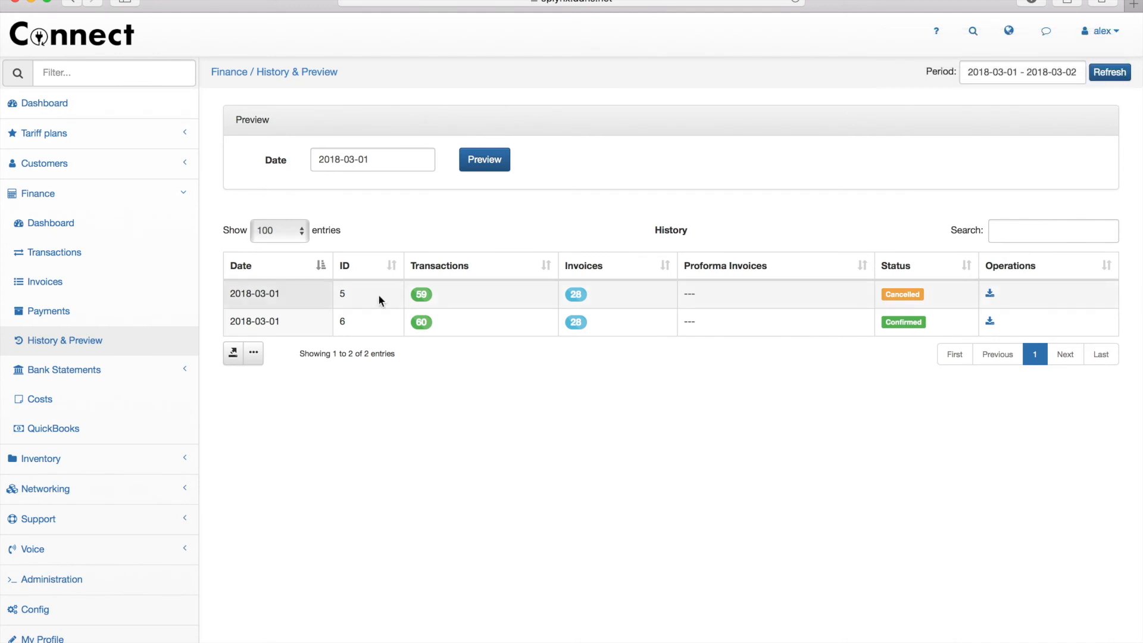
left_click(89, 168)
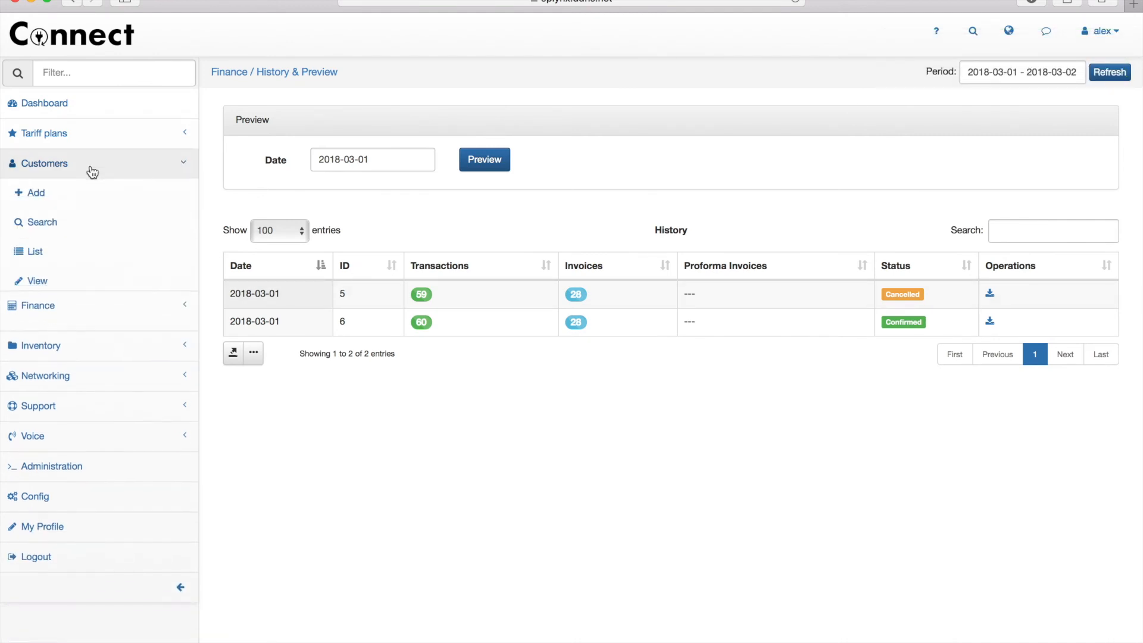
- From the customer list, open the first customer's 2018-02-26 invoice PDF (188.35)
left_click(69, 229)
left_click(117, 253)
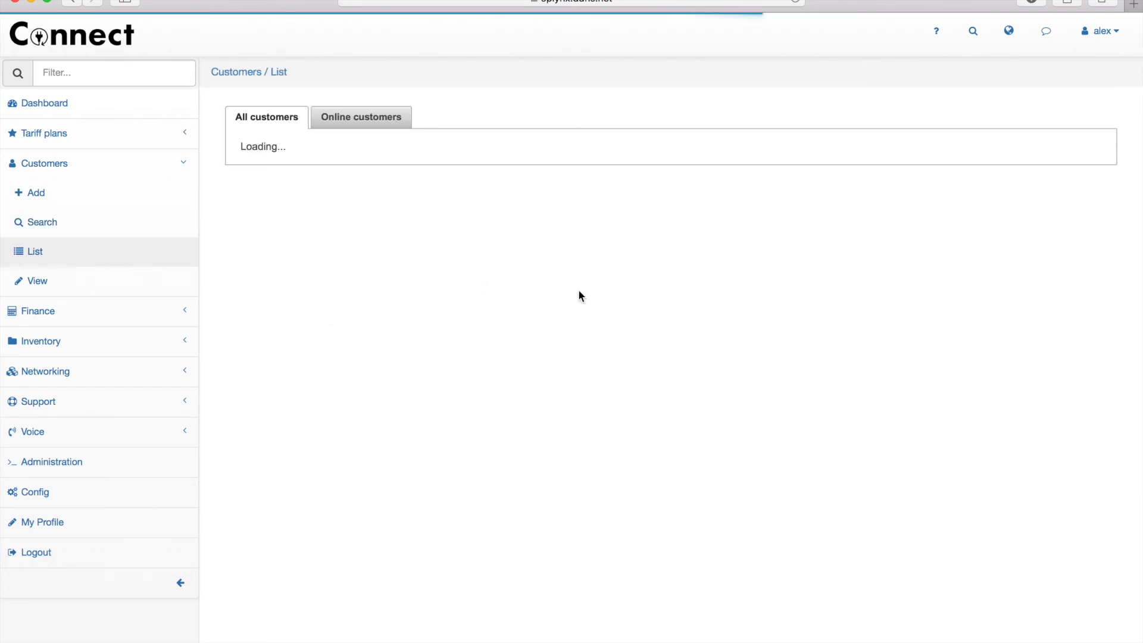
left_click(485, 265)
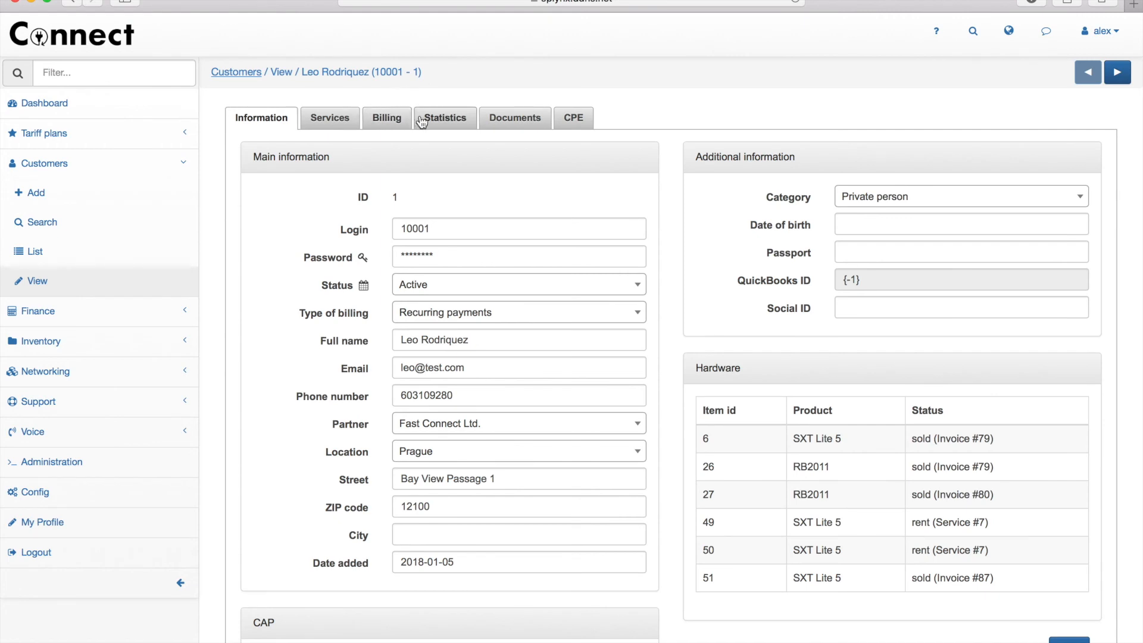
left_click(386, 119)
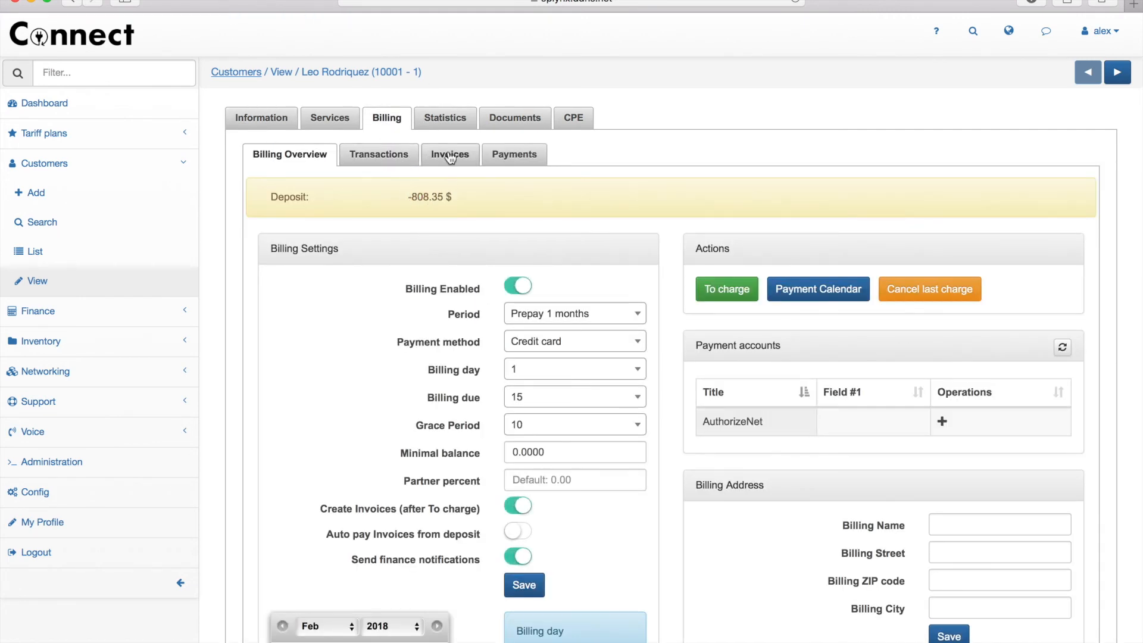
left_click(449, 155)
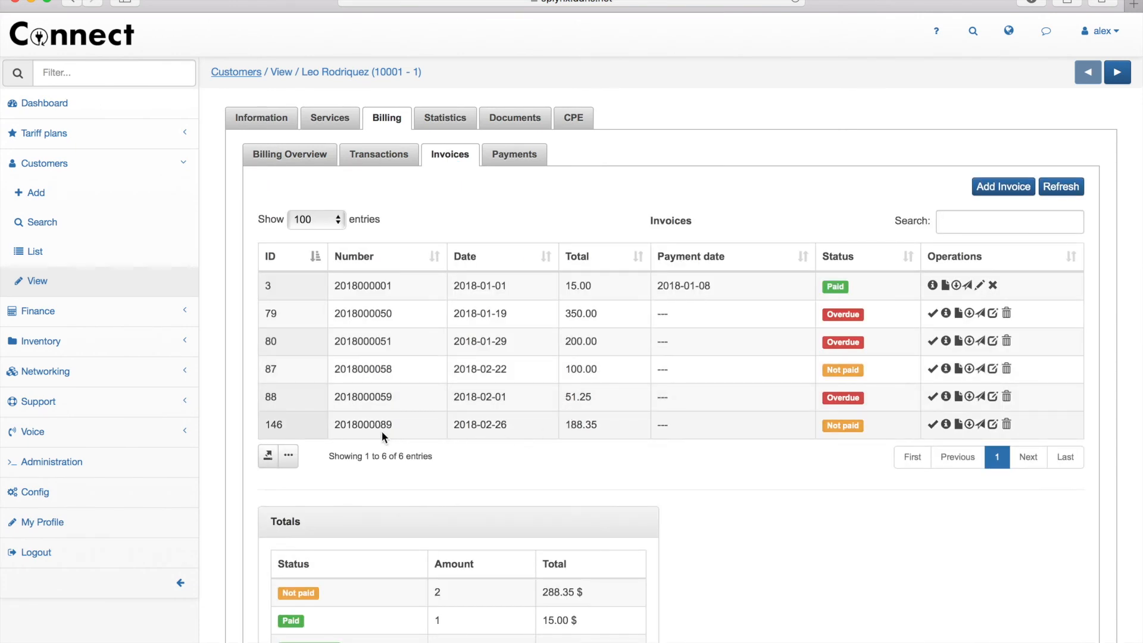
left_click(957, 423)
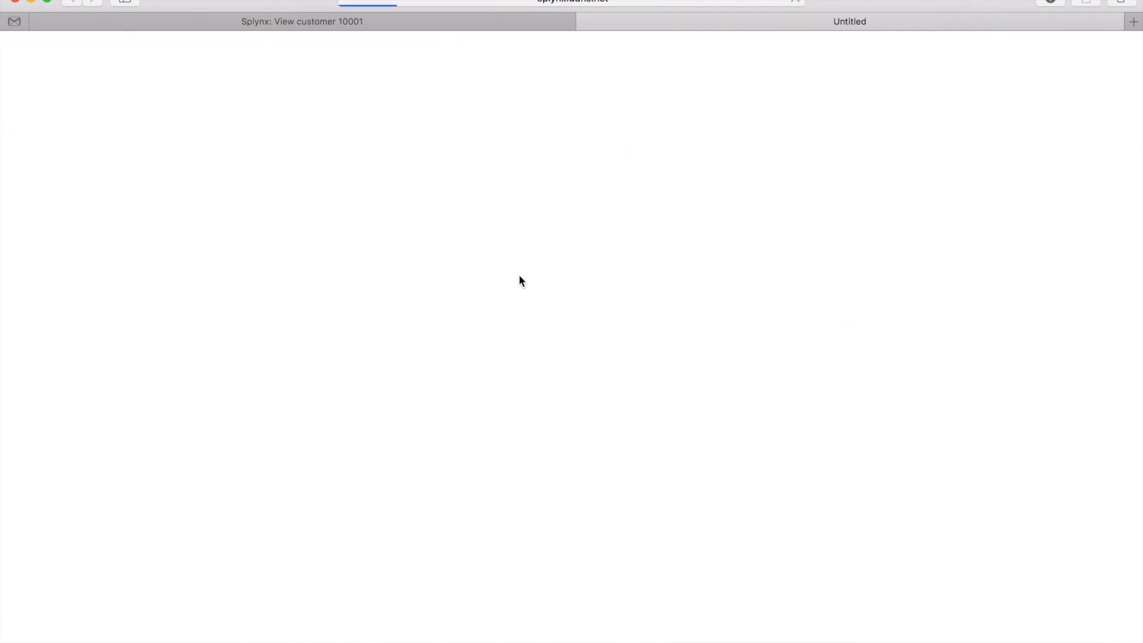
- Scroll through the invoice PDF, highlighting then clearing the Voice calls line charged 97.10
scroll(519, 280, "down", 1)
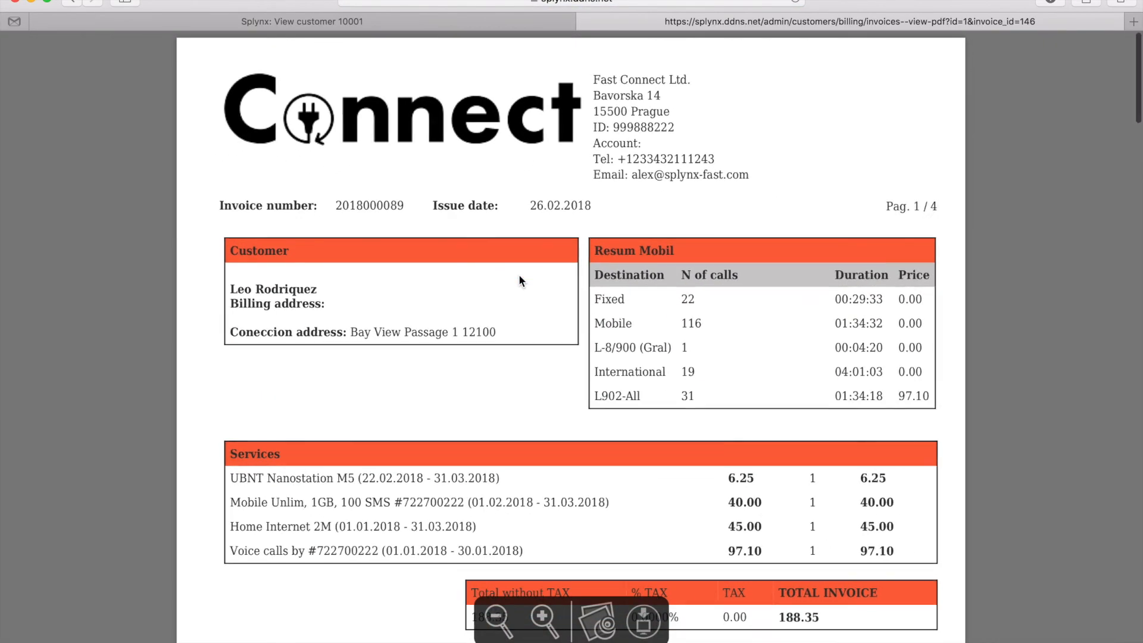
scroll(519, 281, "down", 3)
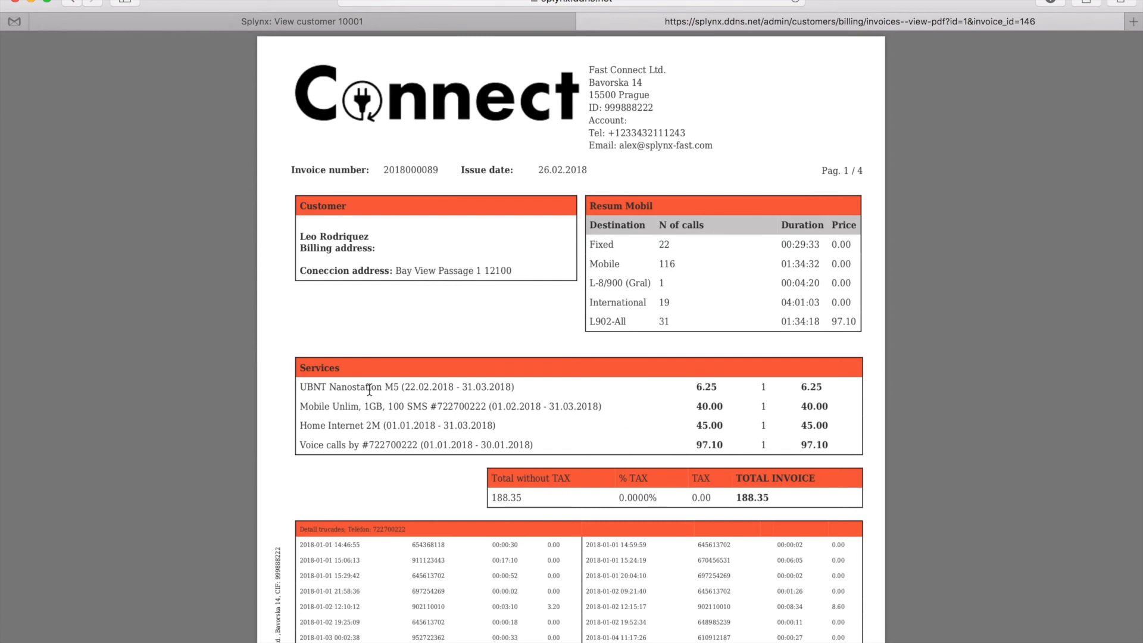
left_click_drag(317, 437, 554, 447)
left_click(555, 442)
scroll(700, 447, "down", 3)
scroll(700, 447, "up", 3)
- Close the PDF and view Statistics for the Mobile Unlim, 1GB, 100 SMS service
left_click(584, 23)
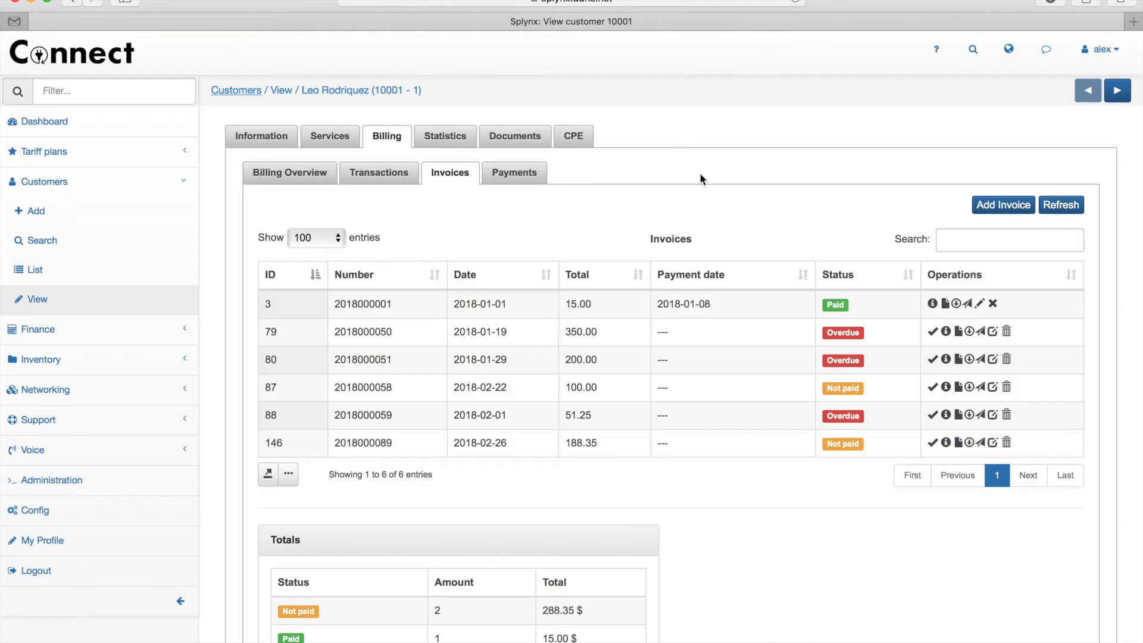
left_click(446, 138)
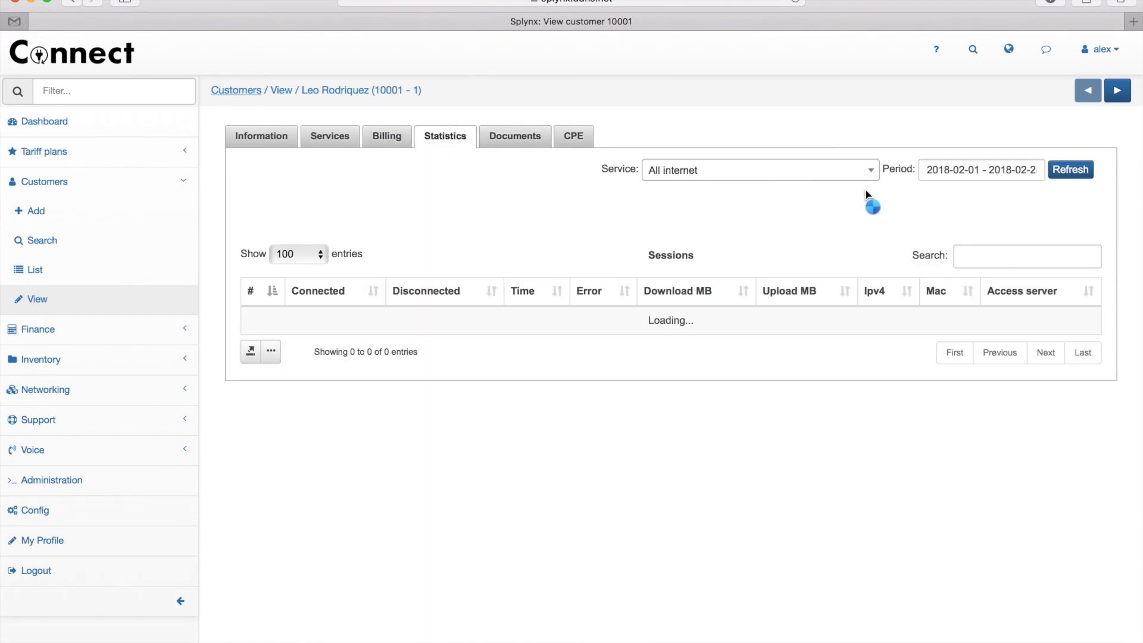
left_click(874, 172)
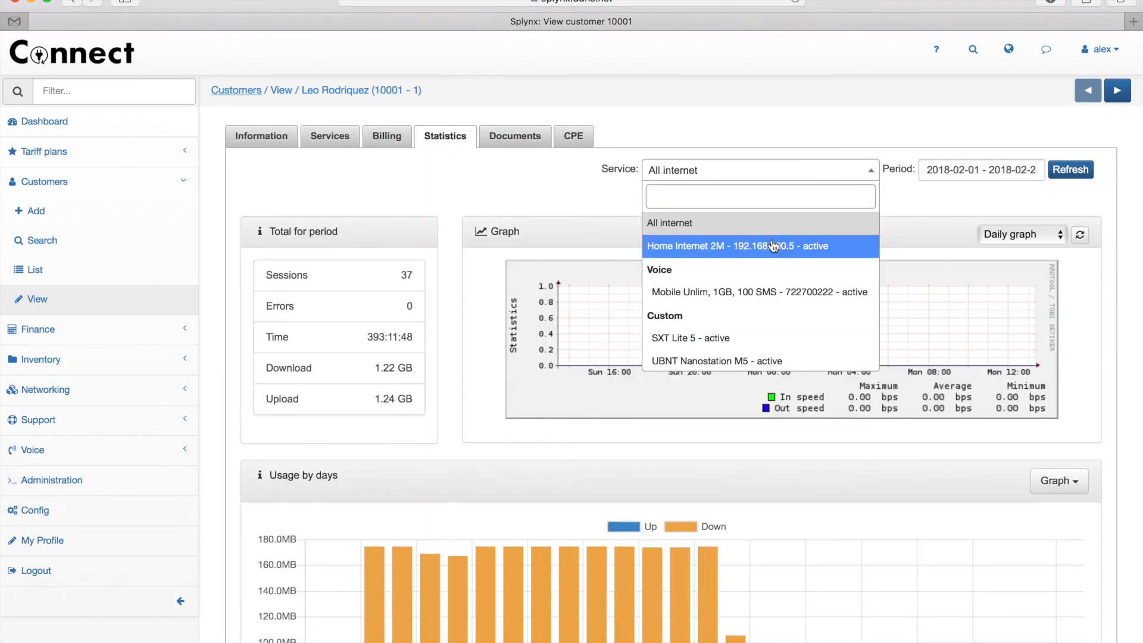
left_click(748, 296)
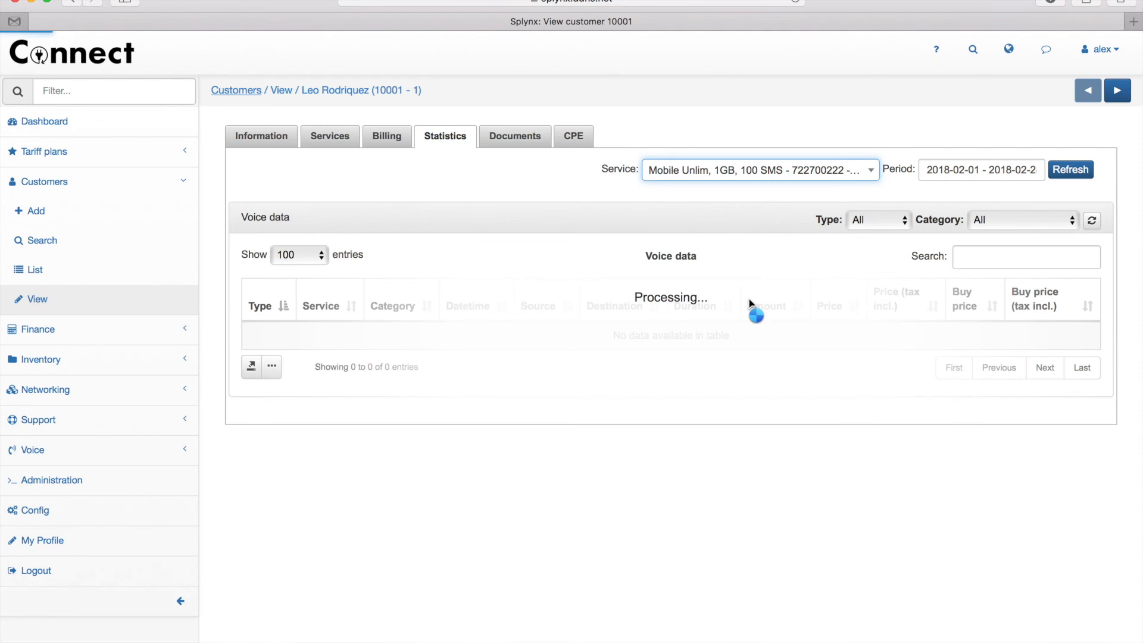
- Set the statistics period to 2018-01-01 – 2018-01-31 and check the 07:43:46, 97.10 $ calls total
left_click(982, 169)
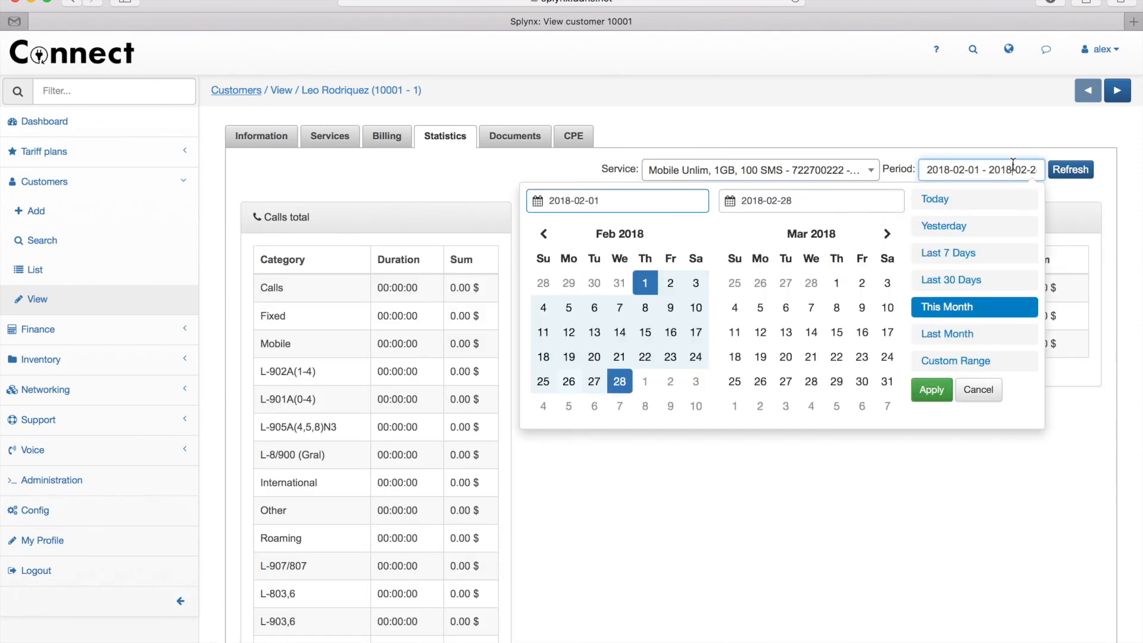
scroll(543, 179, "down", 2)
left_click(543, 167)
left_click(569, 217)
left_click(620, 315)
left_click(932, 322)
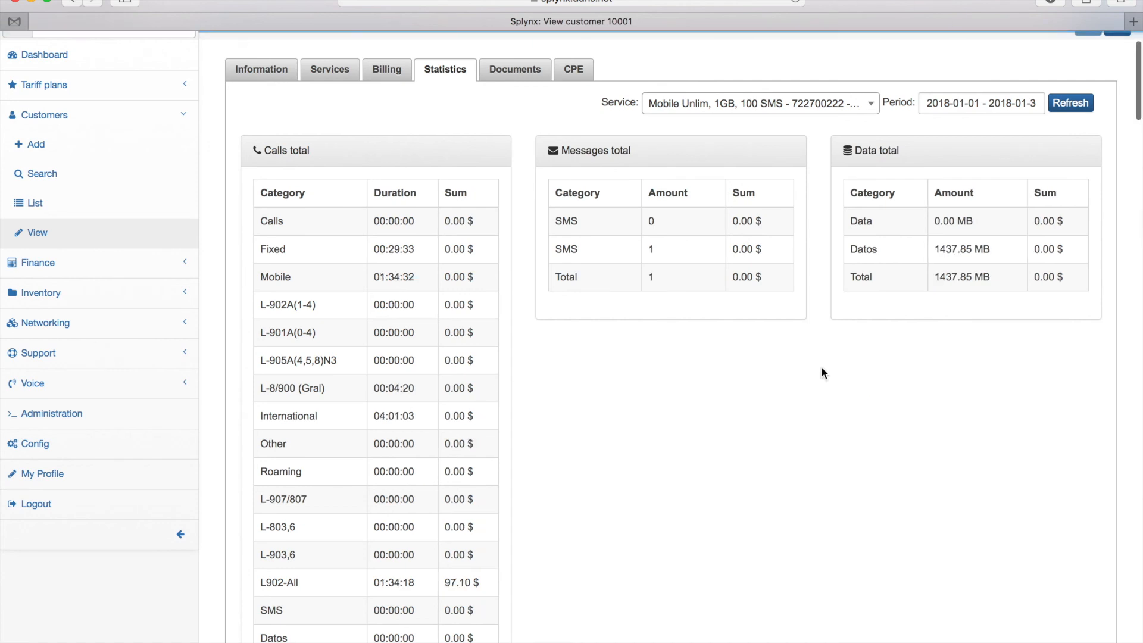
scroll(821, 369, "down", 2)
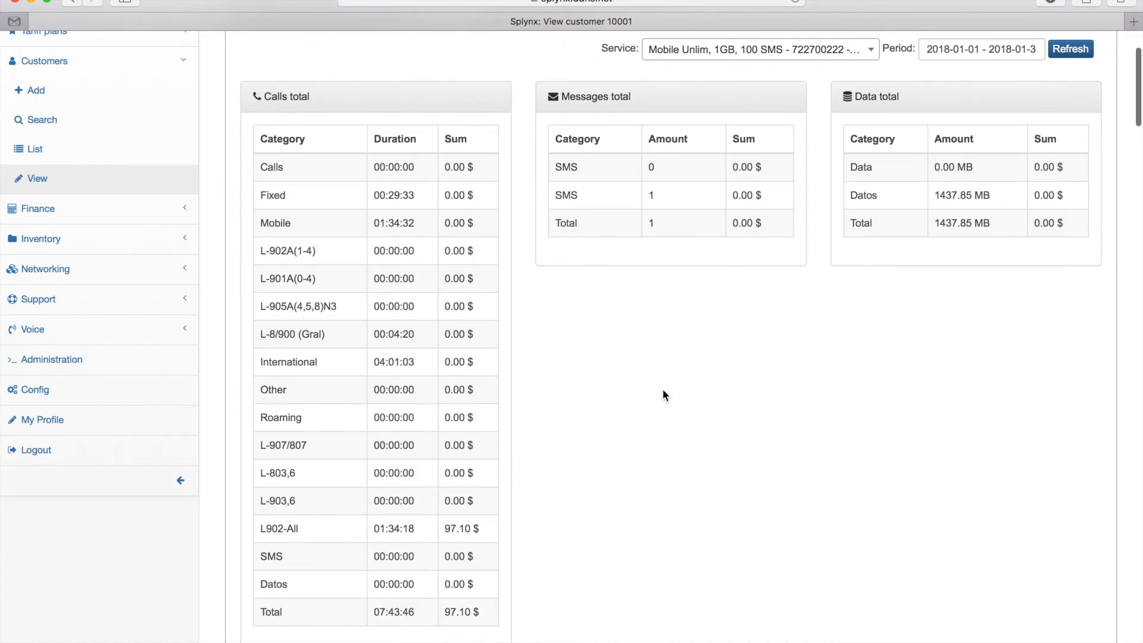
left_click_drag(264, 612, 478, 610)
left_click(484, 612)
- Filter the Voice data list to Type Call and Category International
scroll(685, 278, "down", 4)
scroll(684, 283, "down", 5)
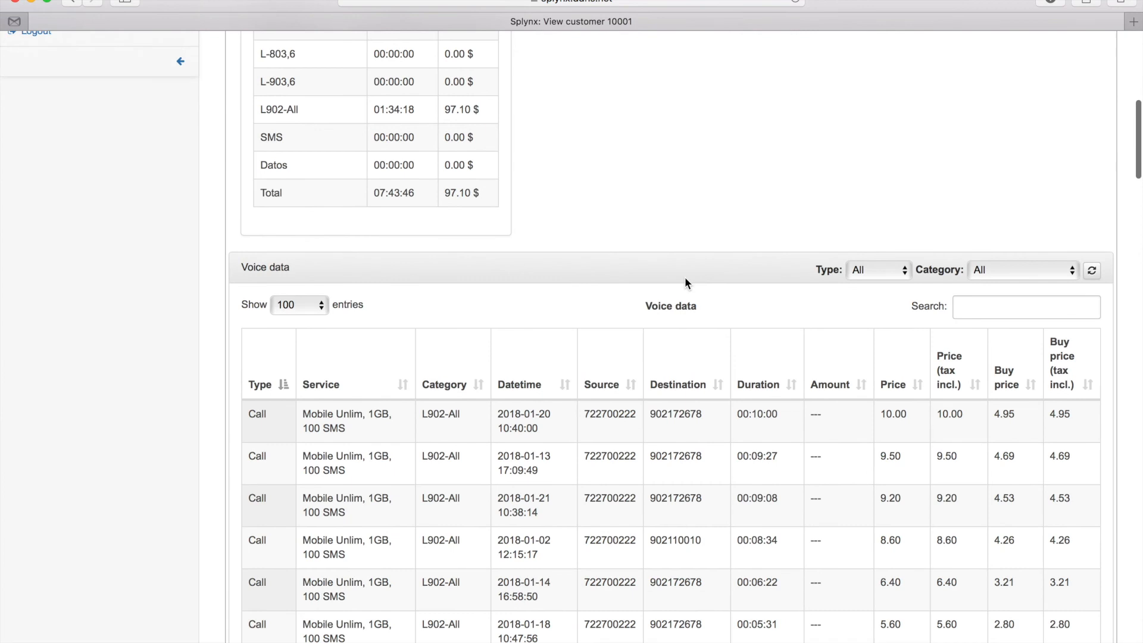
left_click(887, 105)
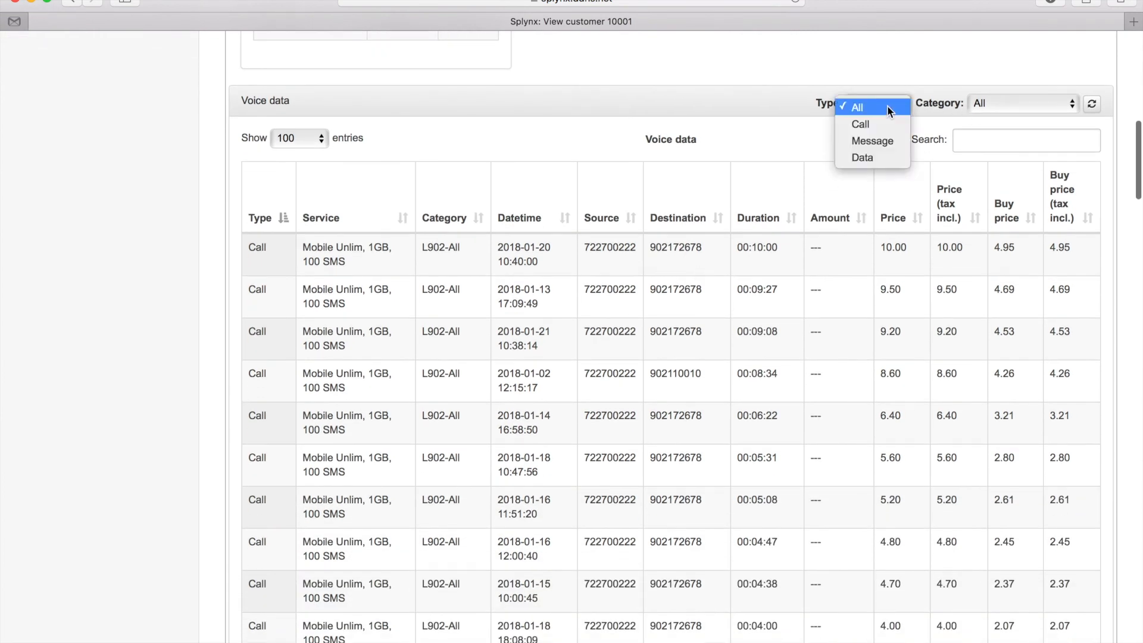
left_click(881, 126)
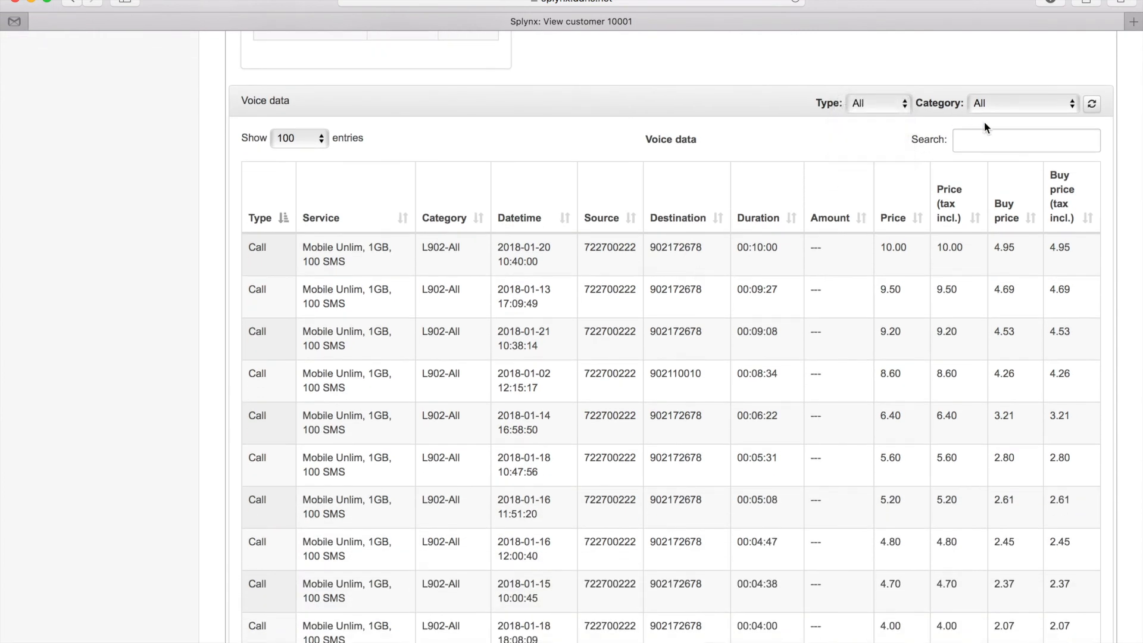
left_click(1015, 102)
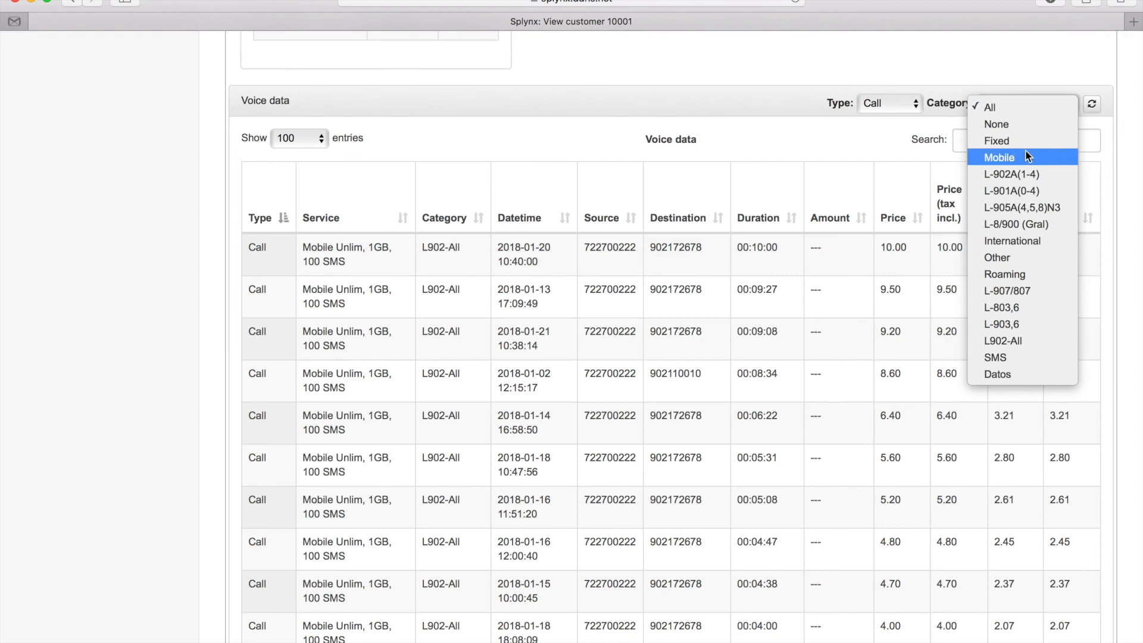
left_click(1017, 240)
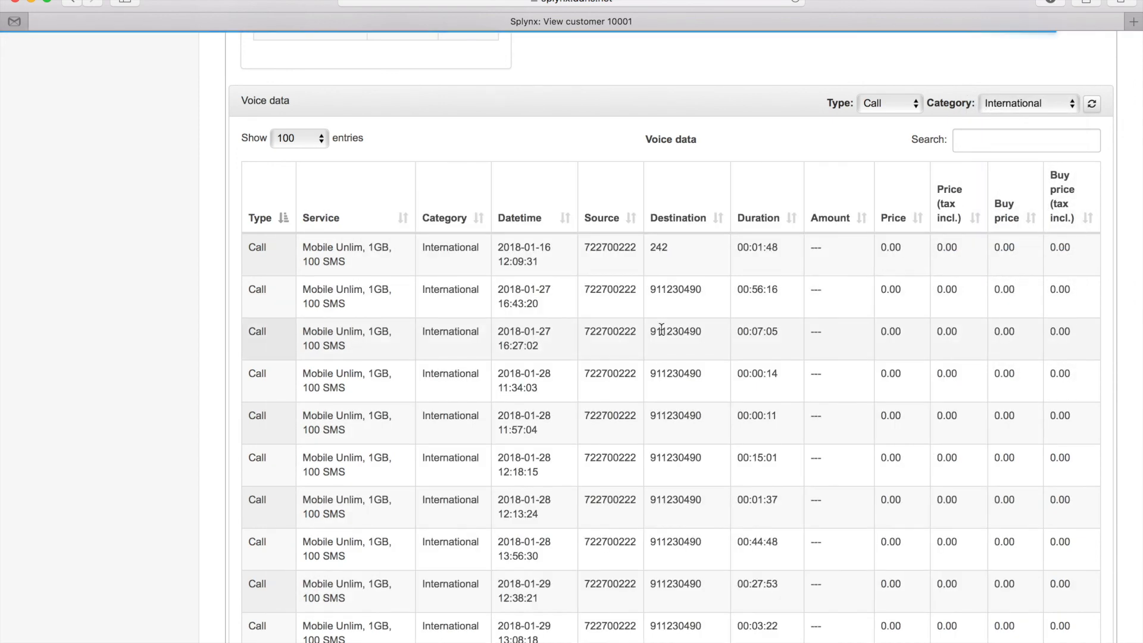
scroll(661, 329, "down", 5)
scroll(660, 329, "up", 20)
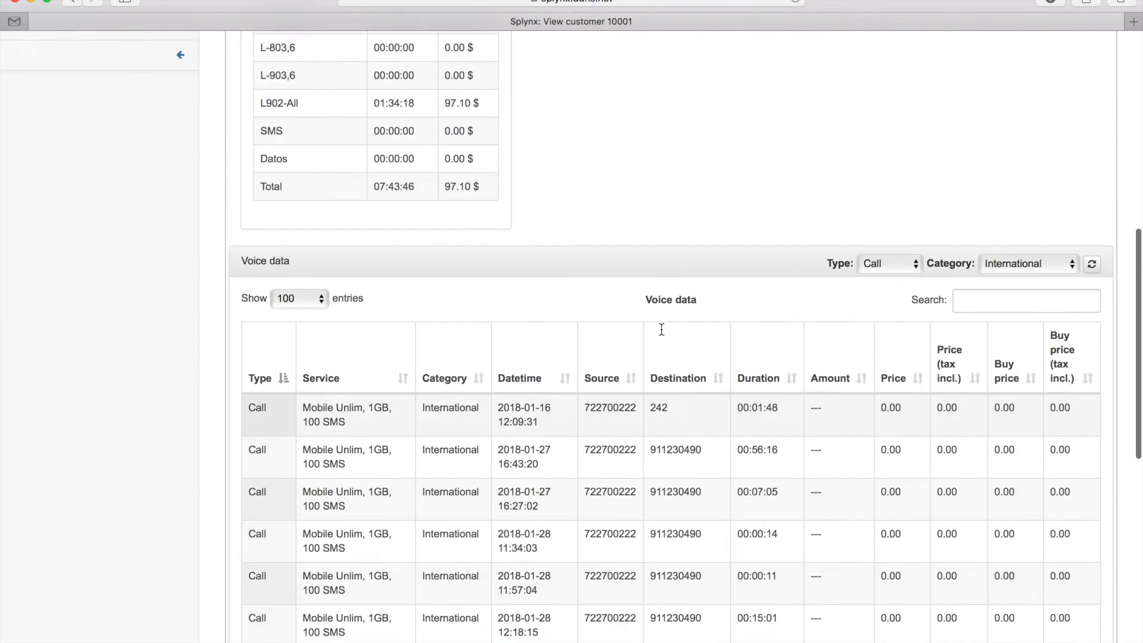